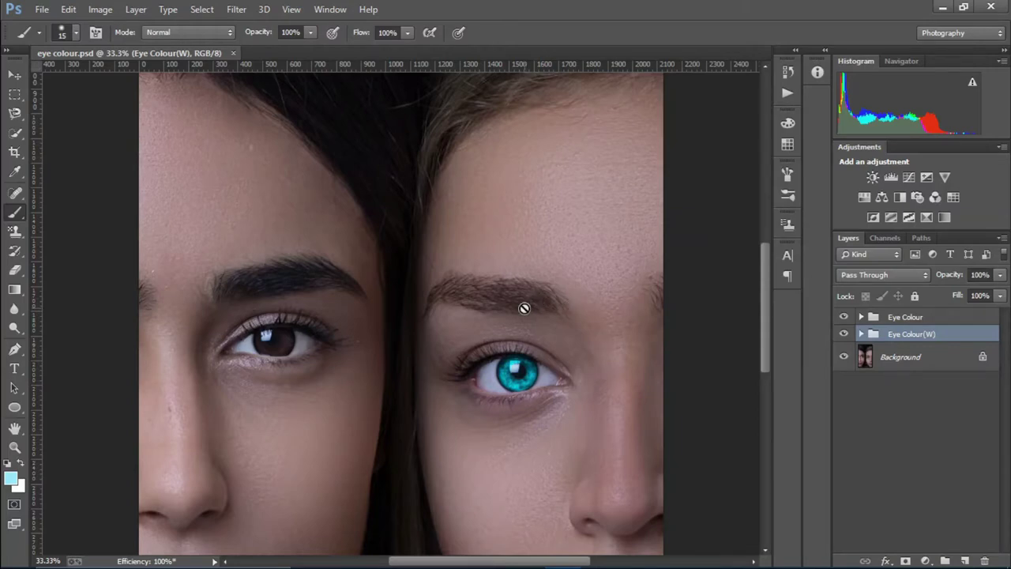
- Toggle the Eye Colour and Eye Colour(W) groups on and off to compare both eye recolours
{"action": "left_click", "coordinate": [845, 334]}
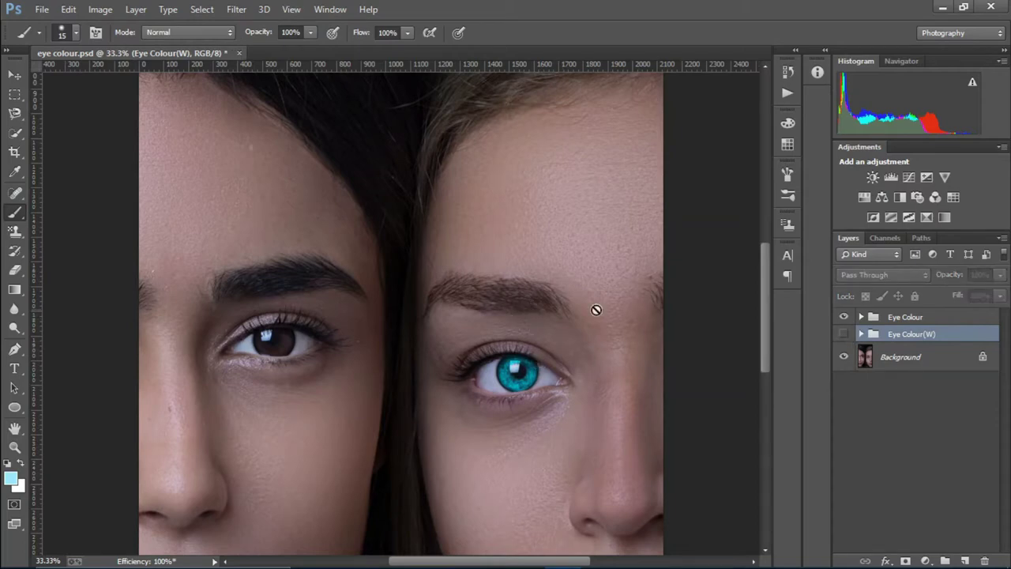
{"action": "left_click", "coordinate": [845, 317]}
{"action": "left_click", "coordinate": [845, 334]}
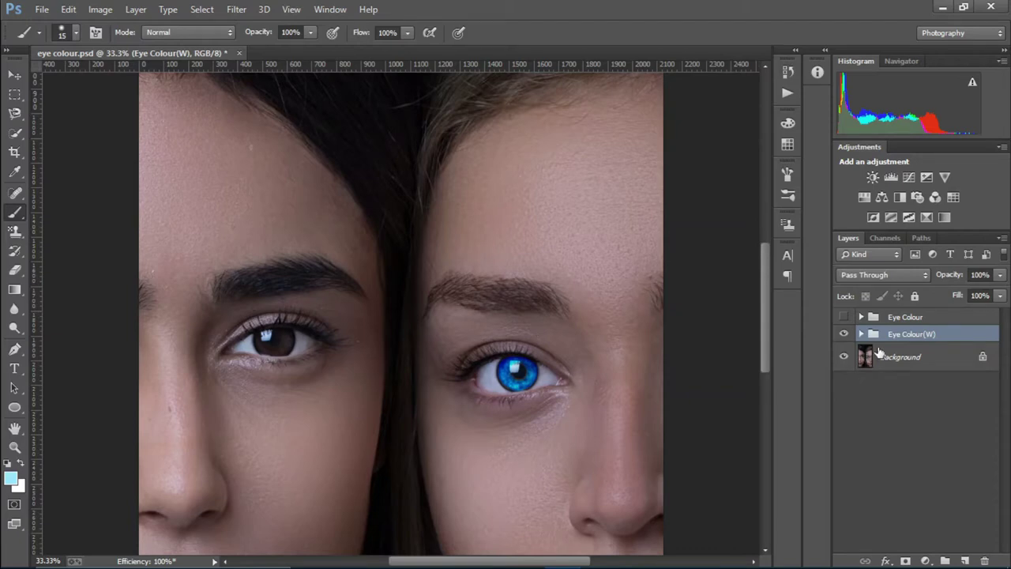
{"action": "left_click", "coordinate": [844, 319]}
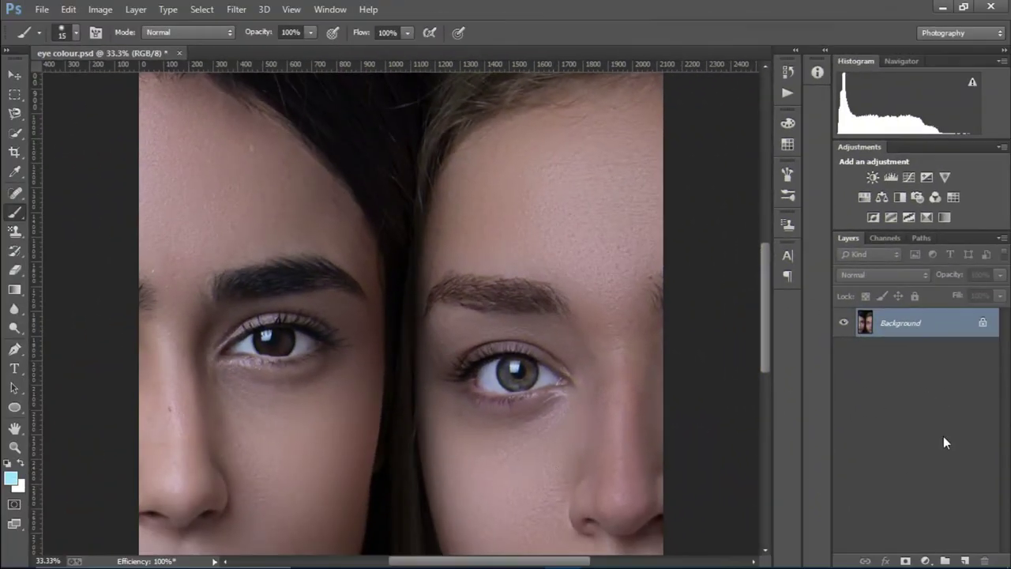
- Add Layer 1 in Color blend mode, keeping the brush mode at Normal
{"action": "left_click", "coordinate": [965, 559]}
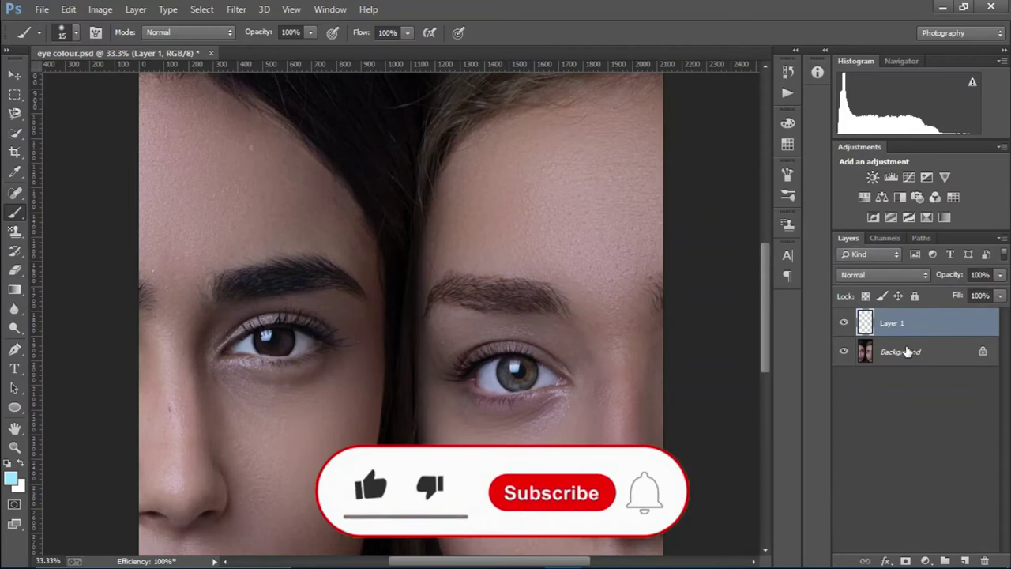
{"action": "left_click", "coordinate": [893, 275]}
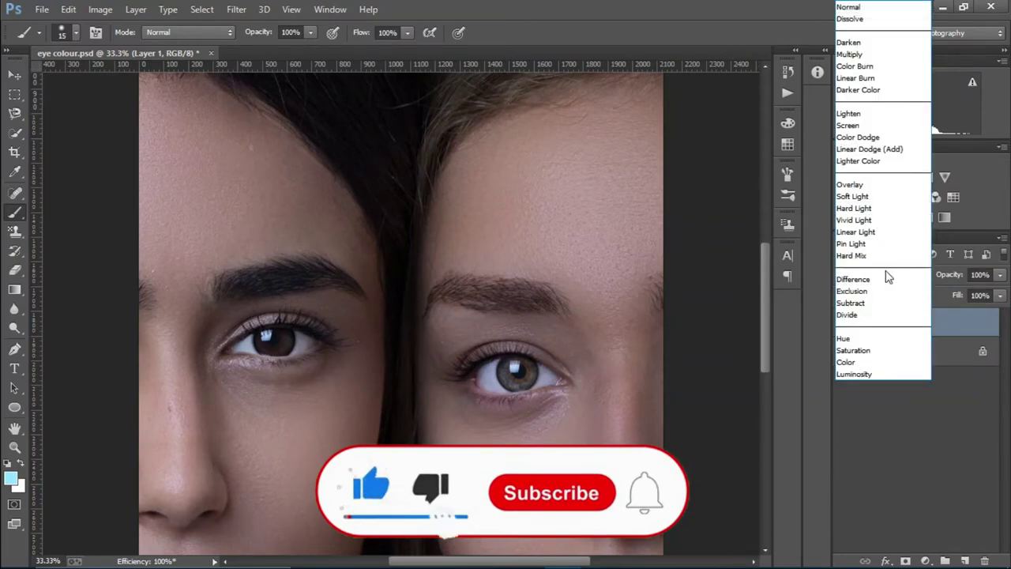
{"action": "left_click", "coordinate": [911, 363]}
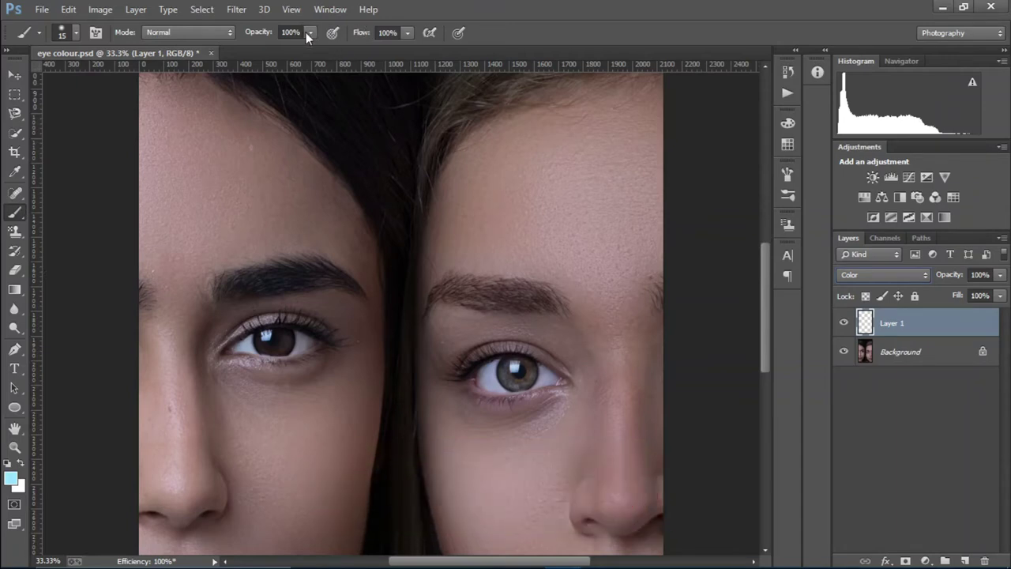
{"action": "left_click", "coordinate": [211, 32]}
{"action": "left_click", "coordinate": [213, 49]}
- Paint cyan 2fd1ff over the right woman's iris on Layer 1
{"action": "left_click", "coordinate": [11, 479]}
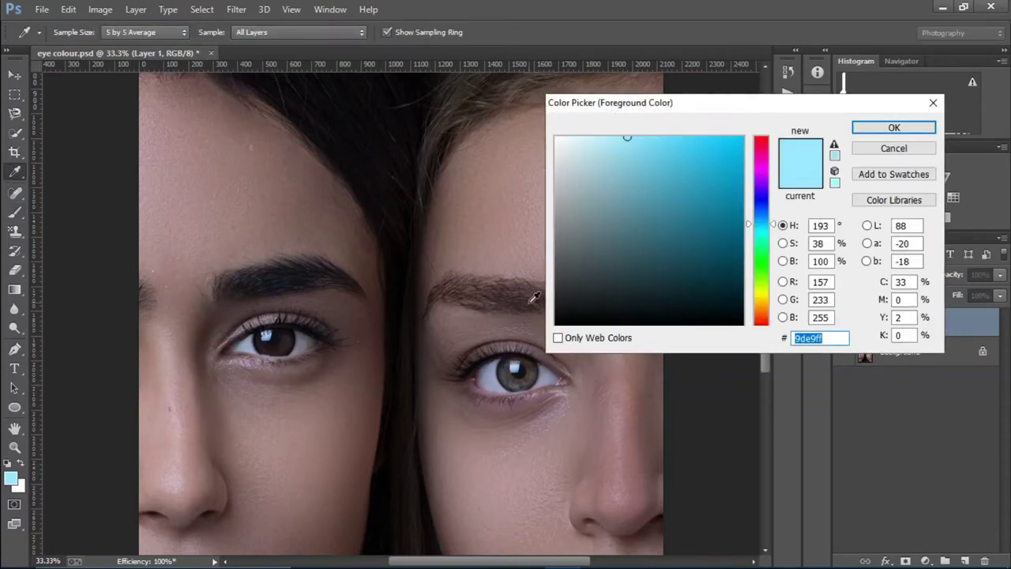
{"action": "mouse_move", "coordinate": [697, 147]}
{"action": "left_mouse_down"}
{"action": "mouse_move", "coordinate": [739, 77]}
{"action": "mouse_move", "coordinate": [712, 72]}
{"action": "left_mouse_up"}
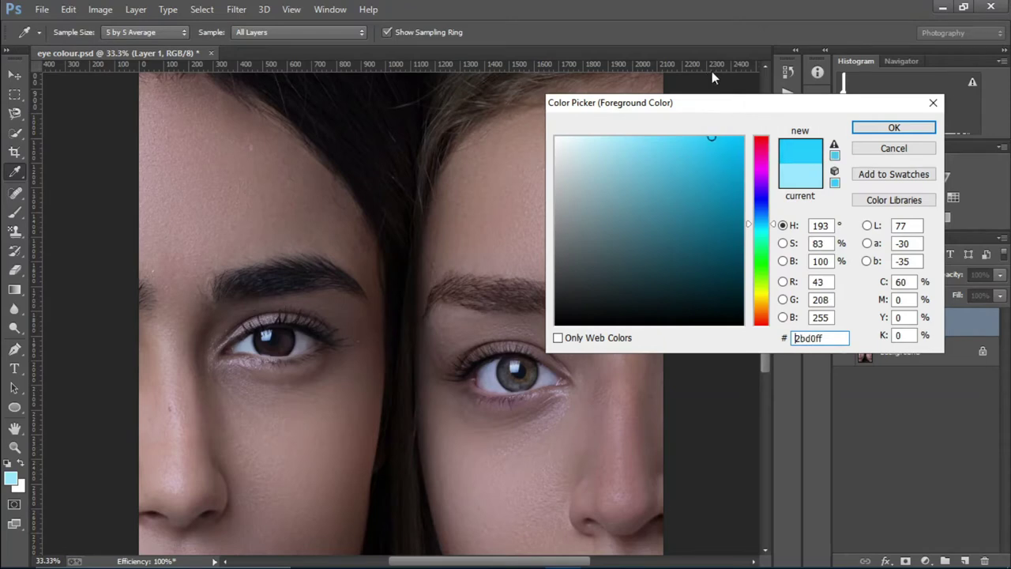
{"action": "left_click", "coordinate": [893, 128]}
{"action": "key", "text": "b"}
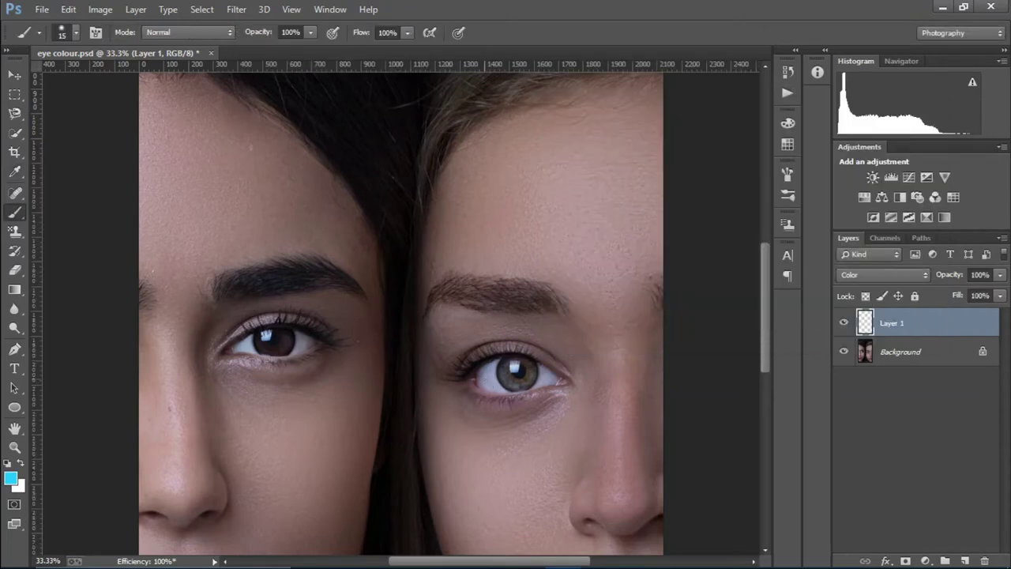
{"action": "key", "text": "ctrl+plus"}
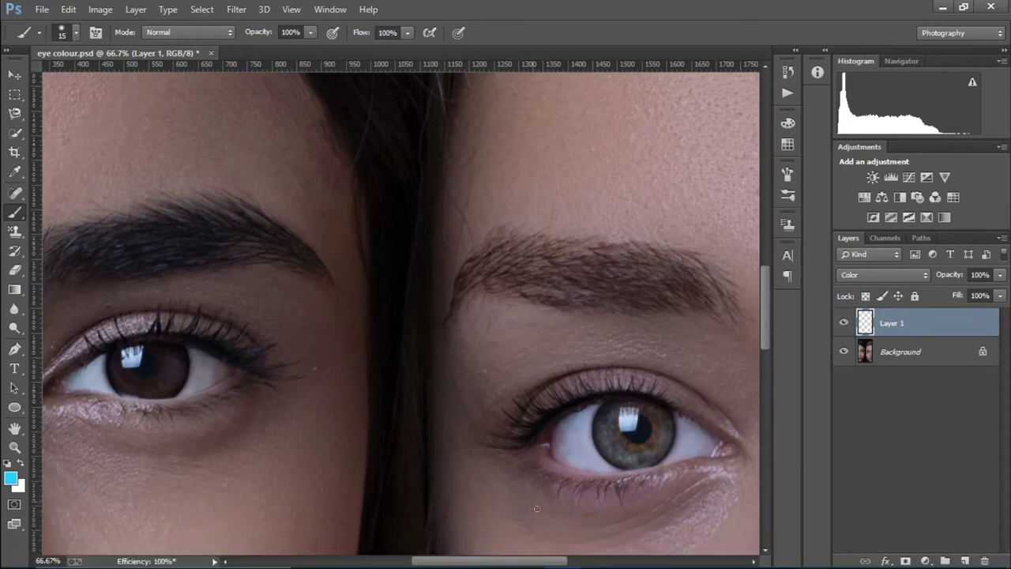
{"action": "left_click_drag", "start_coordinate": [554, 563], "coordinate": [592, 559]}
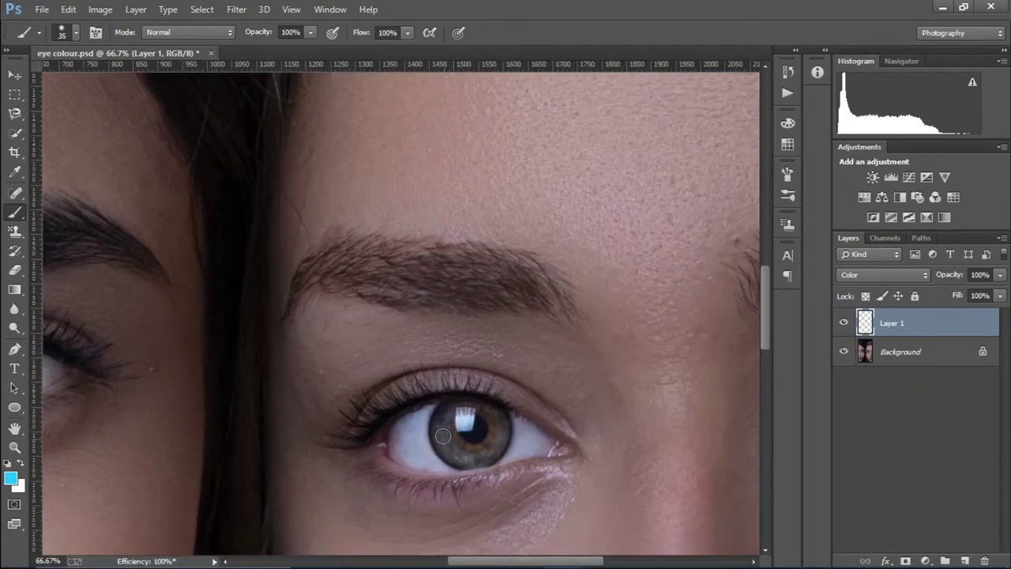
{"action": "mouse_move", "coordinate": [442, 436]}
{"action": "left_mouse_down"}
{"action": "mouse_move", "coordinate": [458, 455]}
{"action": "mouse_move", "coordinate": [482, 458]}
{"action": "mouse_move", "coordinate": [503, 428]}
{"action": "mouse_move", "coordinate": [490, 405]}
{"action": "mouse_move", "coordinate": [470, 401]}
{"action": "mouse_move", "coordinate": [449, 408]}
{"action": "mouse_move", "coordinate": [441, 430]}
{"action": "left_mouse_up"}
- Add Layer 2 in Overlay mode and paint dark teal 0d5a70 around the iris edge
{"action": "left_click", "coordinate": [965, 561]}
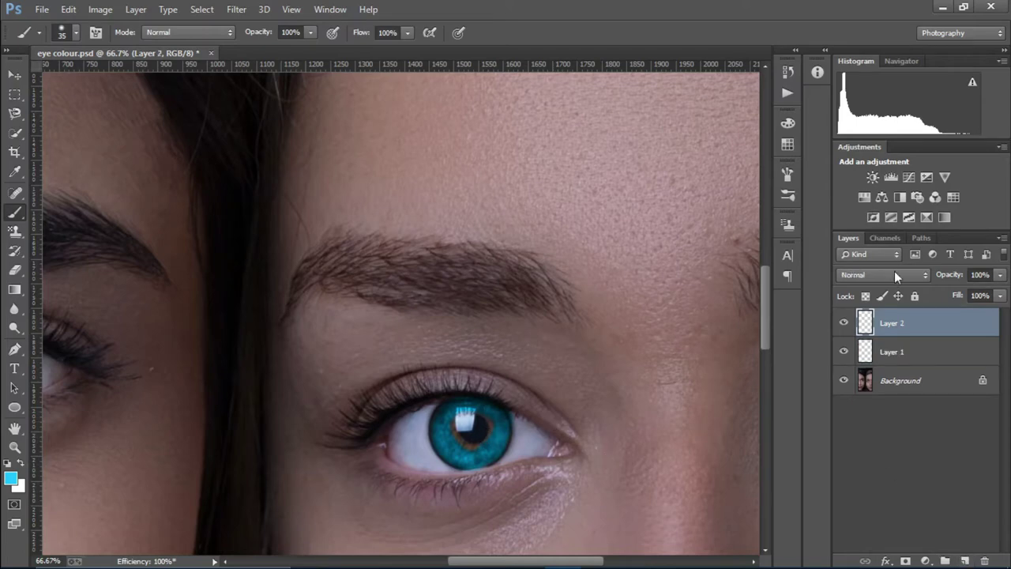
{"action": "left_click", "coordinate": [897, 276]}
{"action": "left_click", "coordinate": [853, 185]}
{"action": "left_click", "coordinate": [10, 477]}
{"action": "left_click_drag", "start_coordinate": [699, 278], "coordinate": [722, 243]}
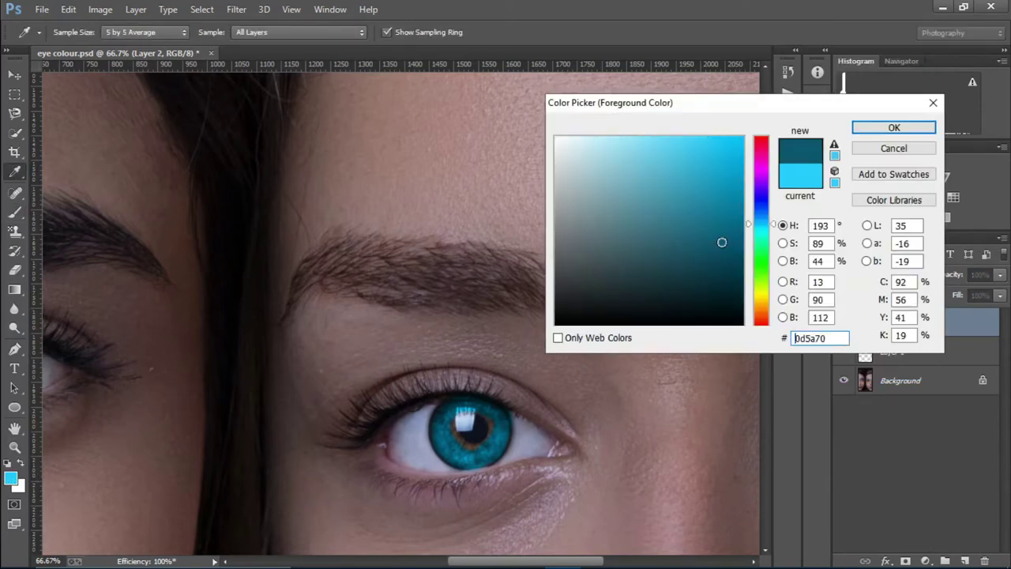
{"action": "left_click", "coordinate": [866, 128]}
{"action": "key", "text": "b"}
{"action": "mouse_move", "coordinate": [456, 444]}
{"action": "left_mouse_down"}
{"action": "mouse_move", "coordinate": [495, 434]}
{"action": "mouse_move", "coordinate": [488, 417]}
{"action": "mouse_move", "coordinate": [452, 413]}
{"action": "mouse_move", "coordinate": [450, 452]}
{"action": "left_mouse_up"}
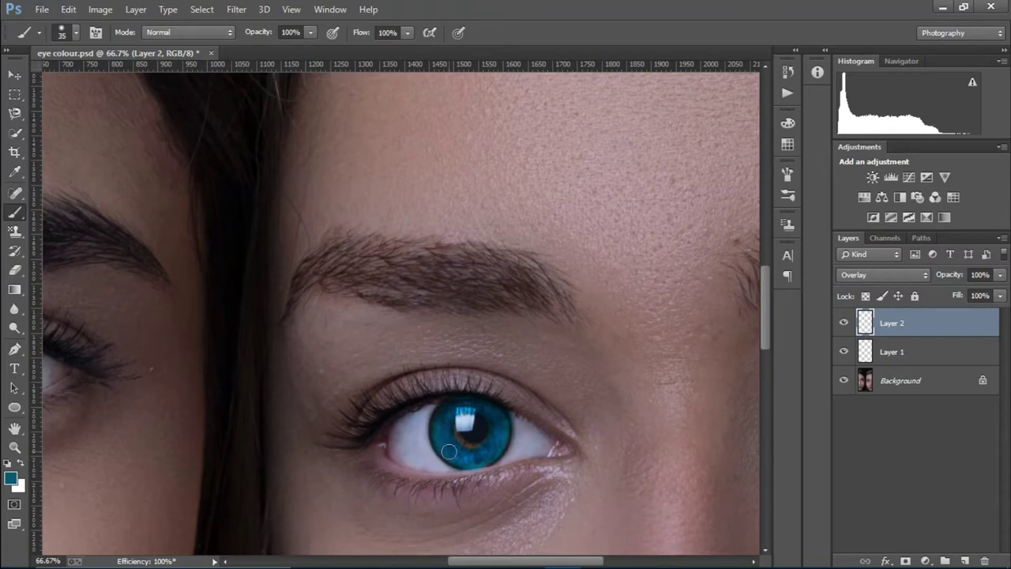
- Add Layer 3 in Overlay mode and paint bright cyan 1cb3de over the iris
{"action": "left_click", "coordinate": [965, 560]}
{"action": "left_click", "coordinate": [905, 274]}
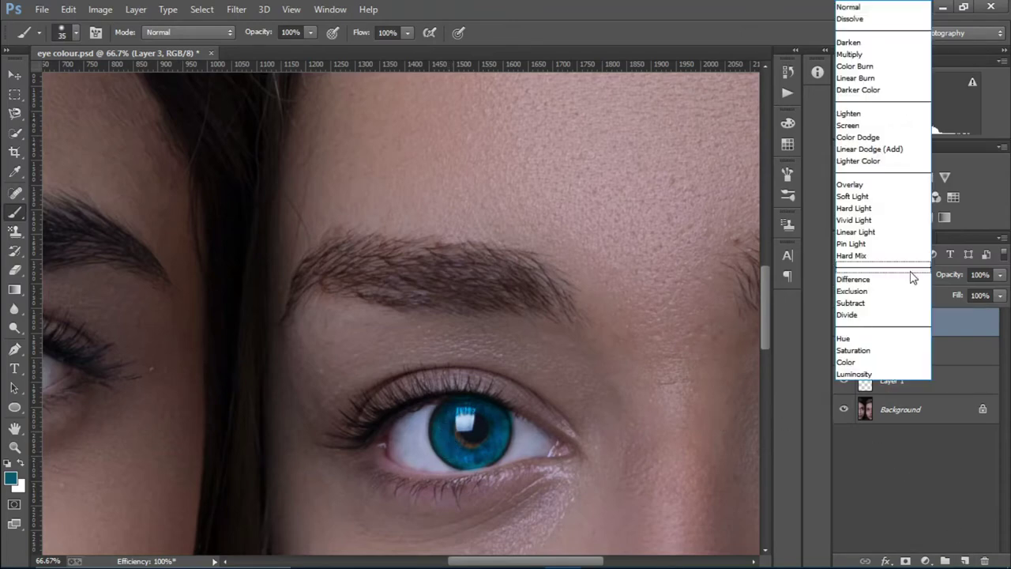
{"action": "left_click", "coordinate": [854, 184]}
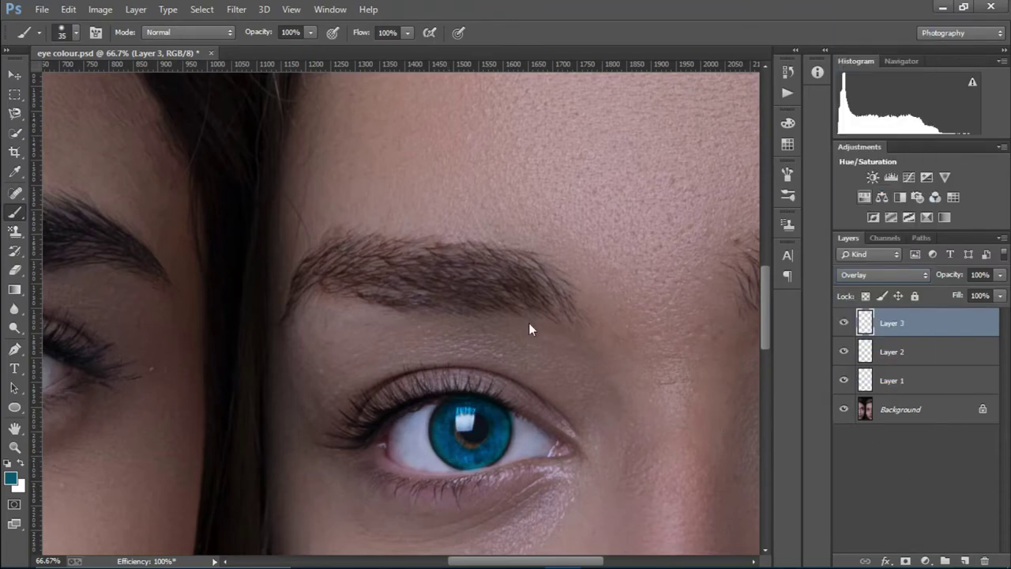
{"action": "left_click", "coordinate": [14, 480]}
{"action": "mouse_move", "coordinate": [649, 146]}
{"action": "left_mouse_down"}
{"action": "mouse_move", "coordinate": [667, 138]}
{"action": "mouse_move", "coordinate": [720, 161]}
{"action": "left_mouse_up"}
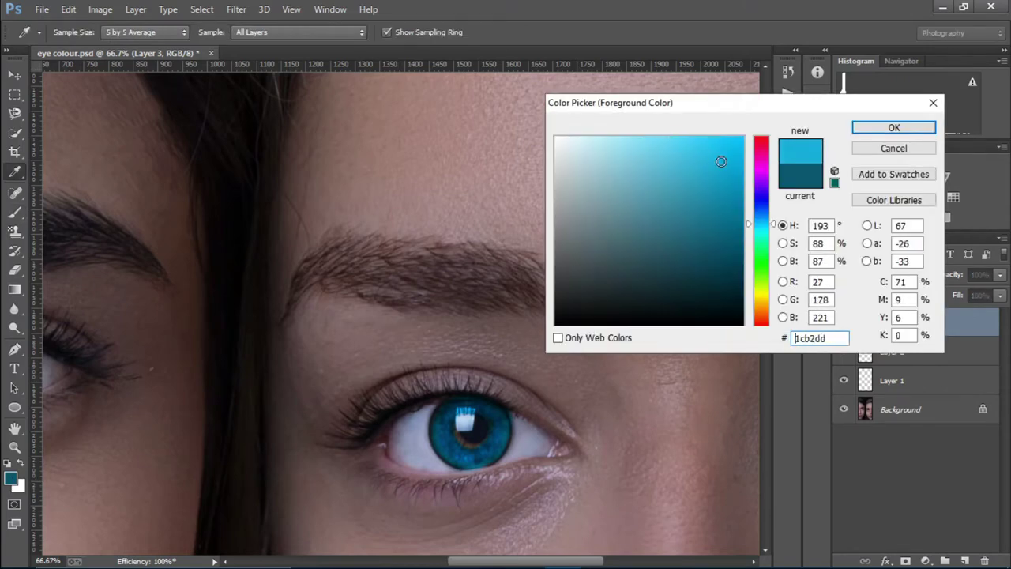
{"action": "left_click", "coordinate": [894, 128]}
{"action": "mouse_move", "coordinate": [444, 441]}
{"action": "left_mouse_down"}
{"action": "mouse_move", "coordinate": [436, 433]}
{"action": "mouse_move", "coordinate": [466, 458]}
{"action": "mouse_move", "coordinate": [500, 442]}
{"action": "mouse_move", "coordinate": [498, 431]}
{"action": "mouse_move", "coordinate": [440, 430]}
{"action": "mouse_move", "coordinate": [466, 404]}
{"action": "mouse_move", "coordinate": [492, 407]}
{"action": "mouse_move", "coordinate": [502, 431]}
{"action": "mouse_move", "coordinate": [487, 450]}
{"action": "left_mouse_up"}
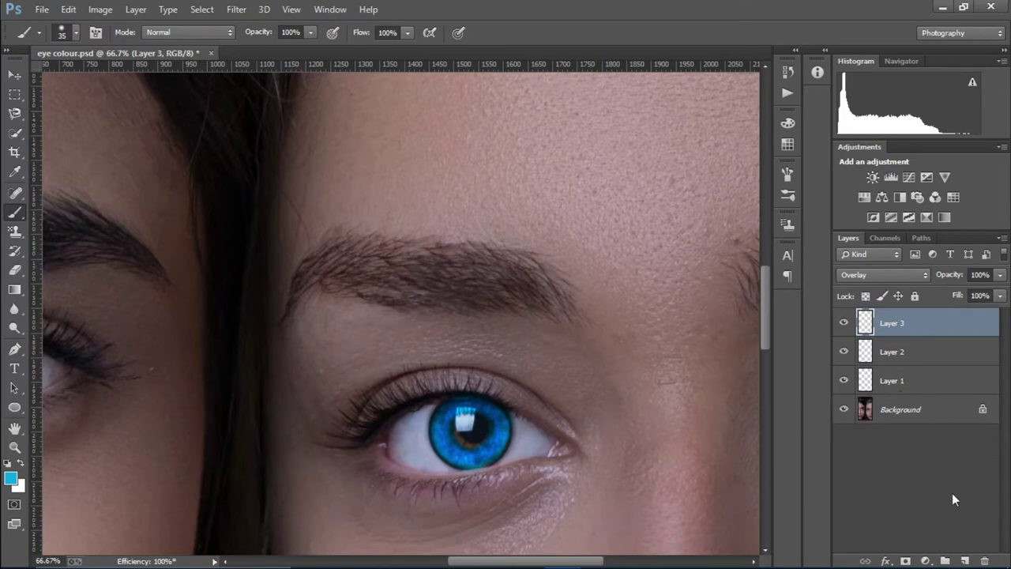
- Add Layer 4 in Color mode with light blue 94d0e1, then zoom out and back to check the eye
{"action": "left_click", "coordinate": [965, 560]}
{"action": "left_click", "coordinate": [882, 275]}
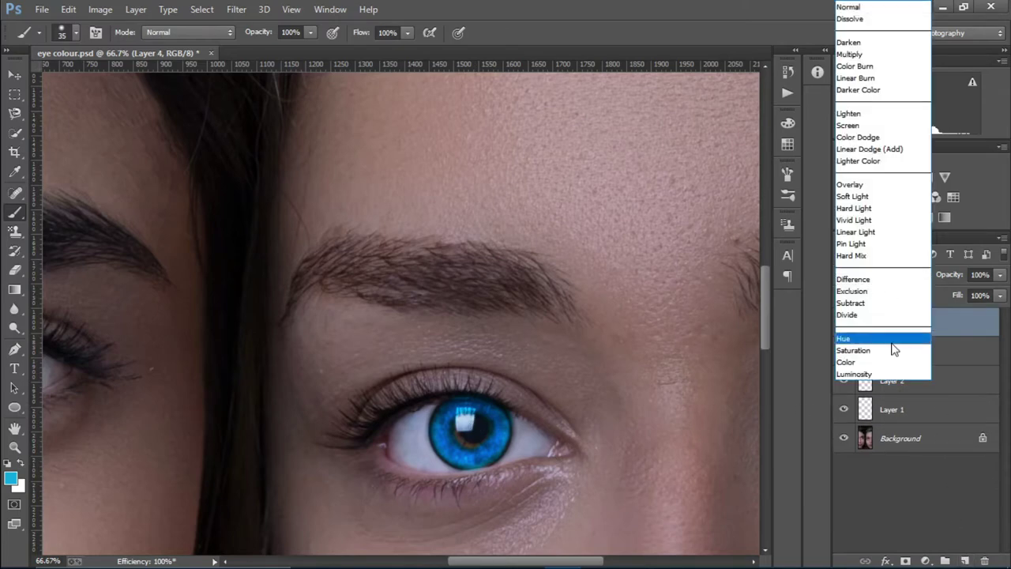
{"action": "left_click", "coordinate": [893, 362]}
{"action": "left_click", "coordinate": [12, 477]}
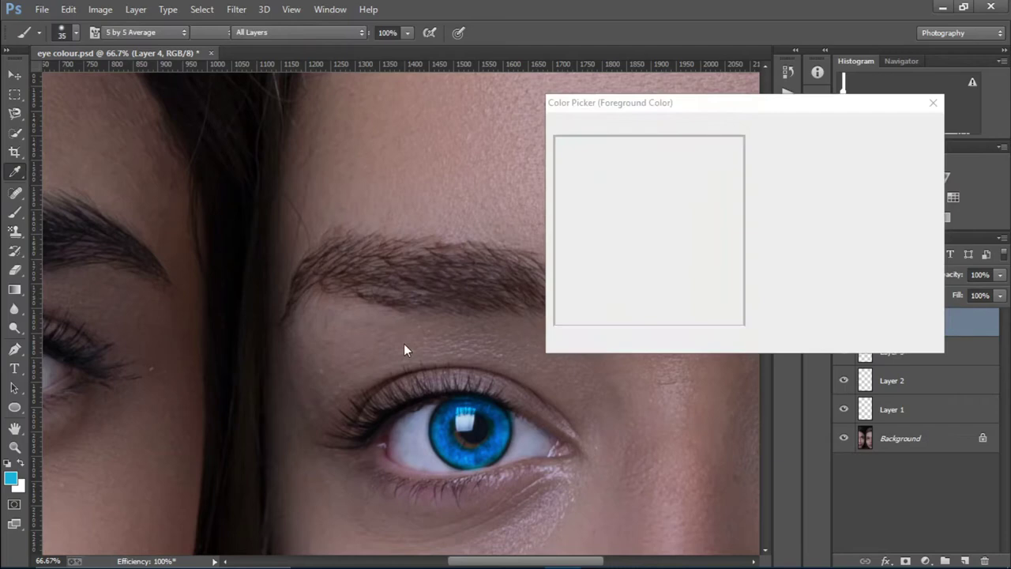
{"action": "left_click_drag", "start_coordinate": [719, 232], "coordinate": [619, 158]}
{"action": "left_click", "coordinate": [891, 127]}
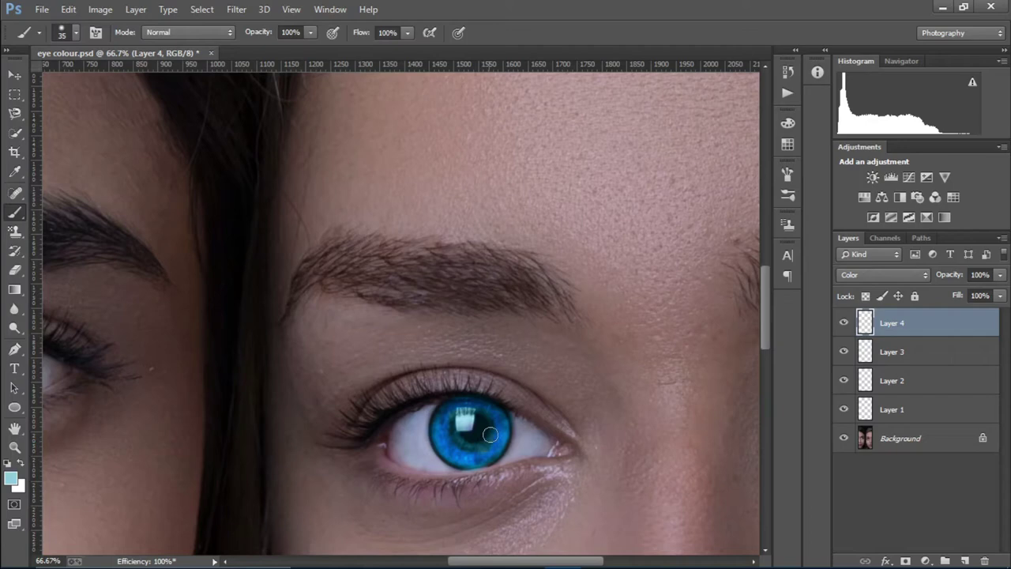
{"action": "key", "text": "ctrl+minus"}
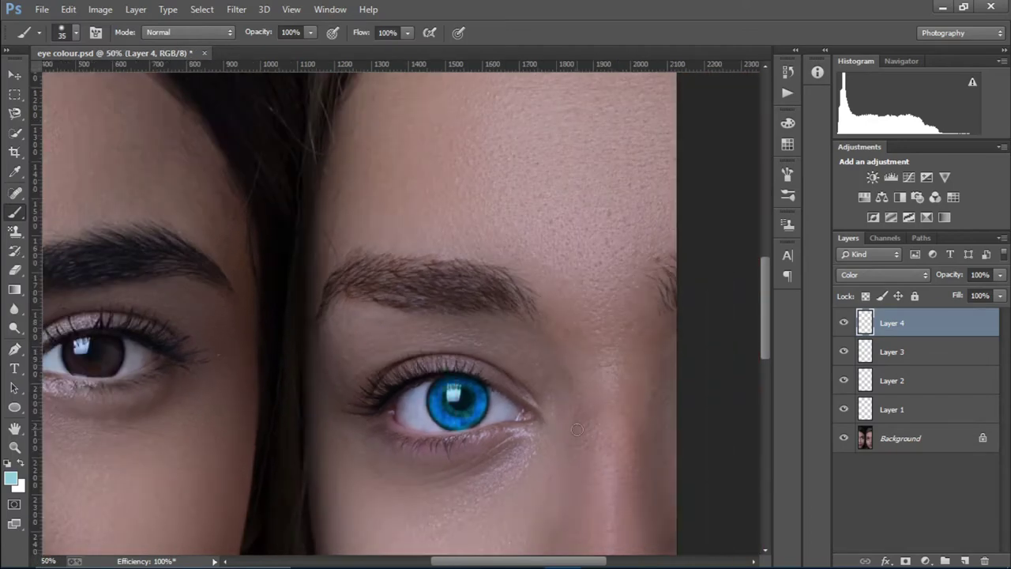
{"action": "key", "text": "ctrl+minus"}
{"action": "key", "text": "ctrl+minus"}
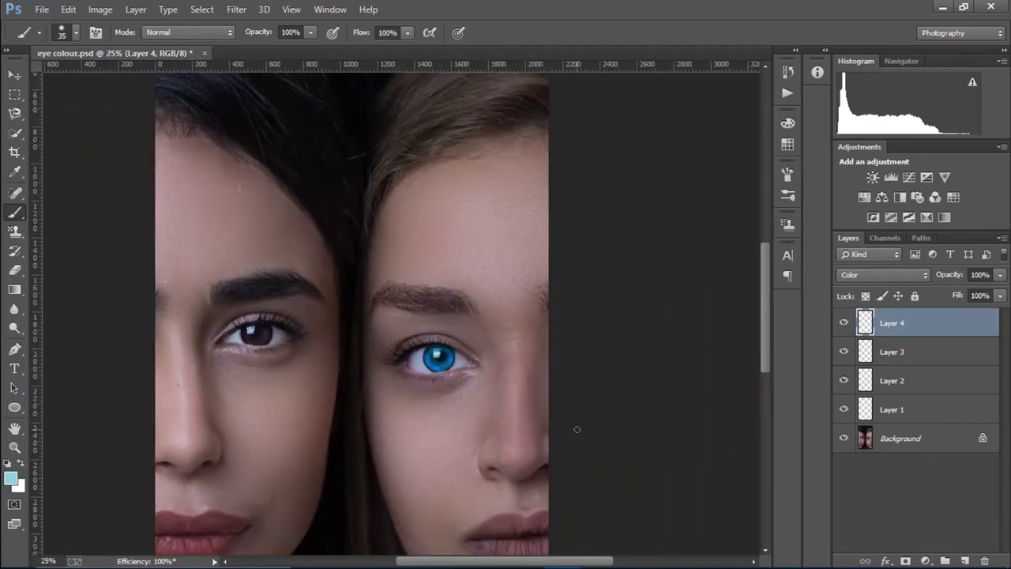
{"action": "key", "text": "ctrl+plus"}
{"action": "key", "text": "ctrl+plus"}
{"action": "key", "text": "ctrl+plus"}
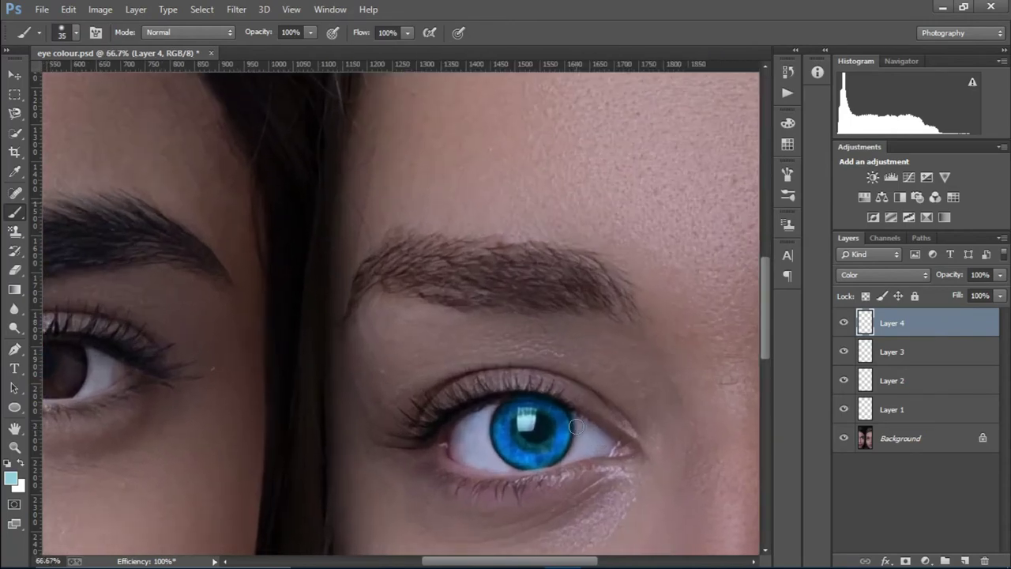
- Add Layer 5 in Overlay mode and brush #3aabcb blue over the right iris
{"action": "left_click", "coordinate": [965, 561]}
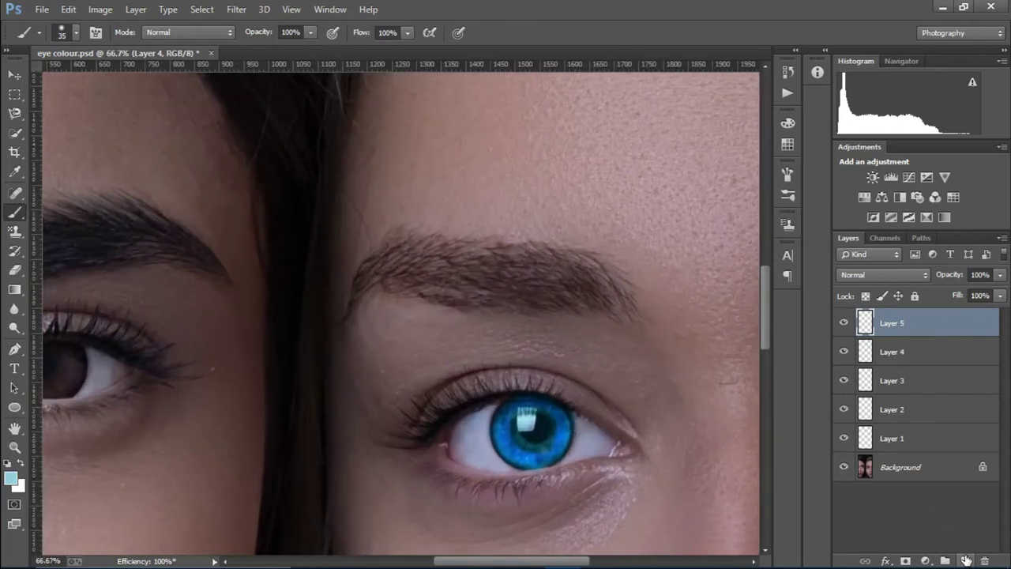
{"action": "left_click", "coordinate": [882, 274]}
{"action": "left_click", "coordinate": [876, 187]}
{"action": "left_click", "coordinate": [12, 479]}
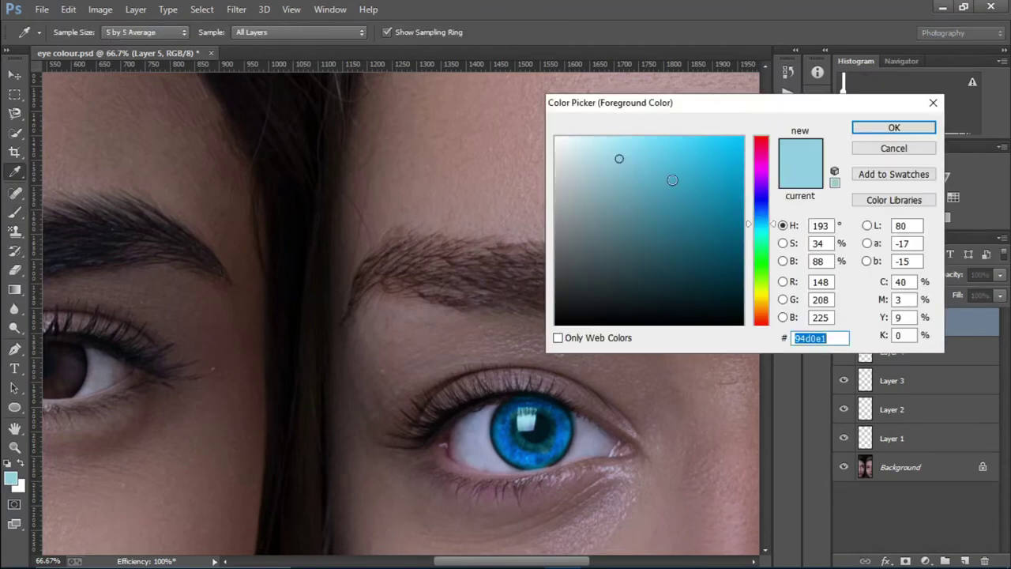
{"action": "type", "text": "3aabcb"}
{"action": "left_click", "coordinate": [886, 127]}
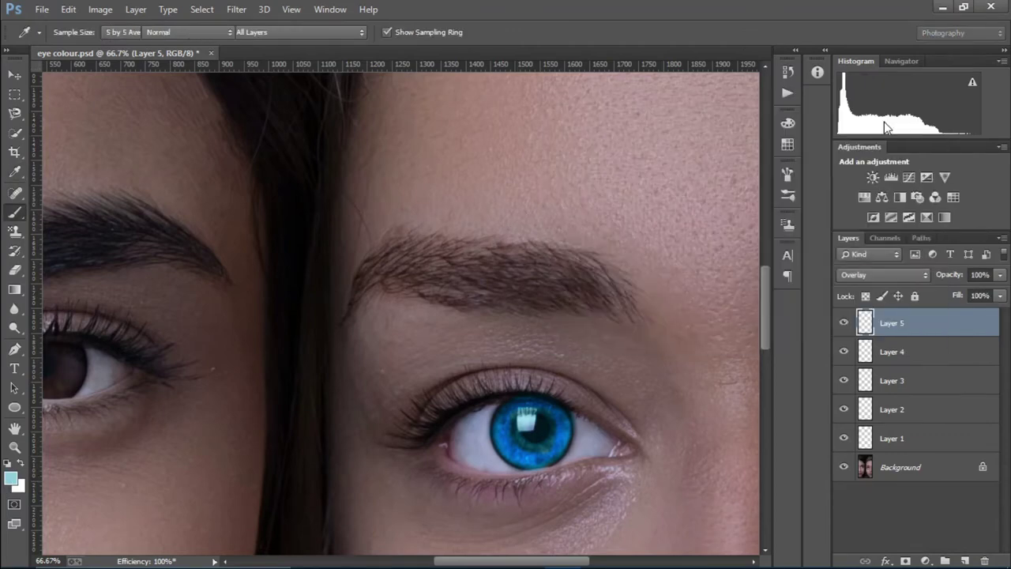
{"action": "key", "text": "b"}
{"action": "left_click_drag", "start_coordinate": [525, 442], "coordinate": [535, 429]}
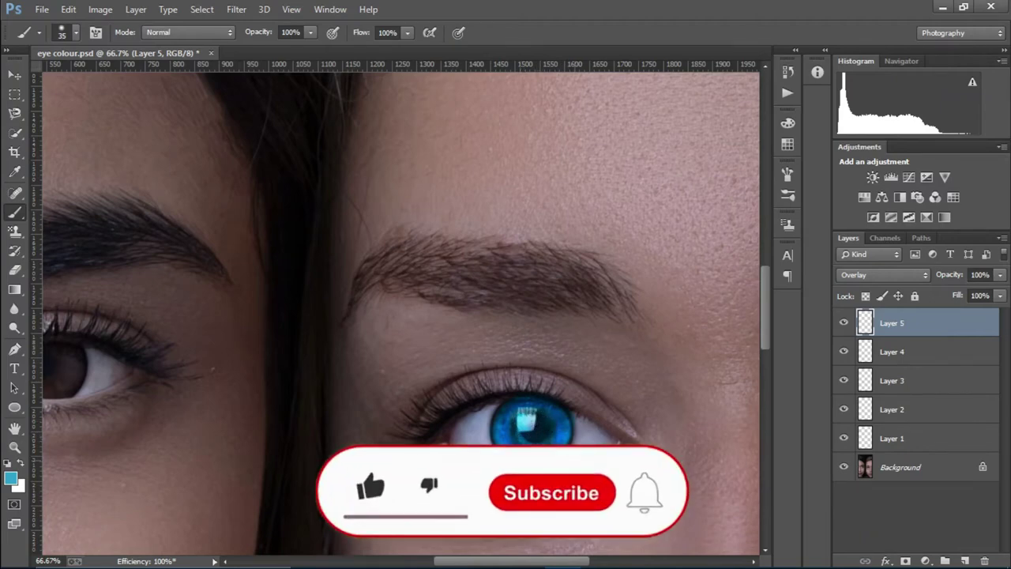
{"action": "key", "text": "ctrl+minus"}
{"action": "key", "text": "ctrl+minus"}
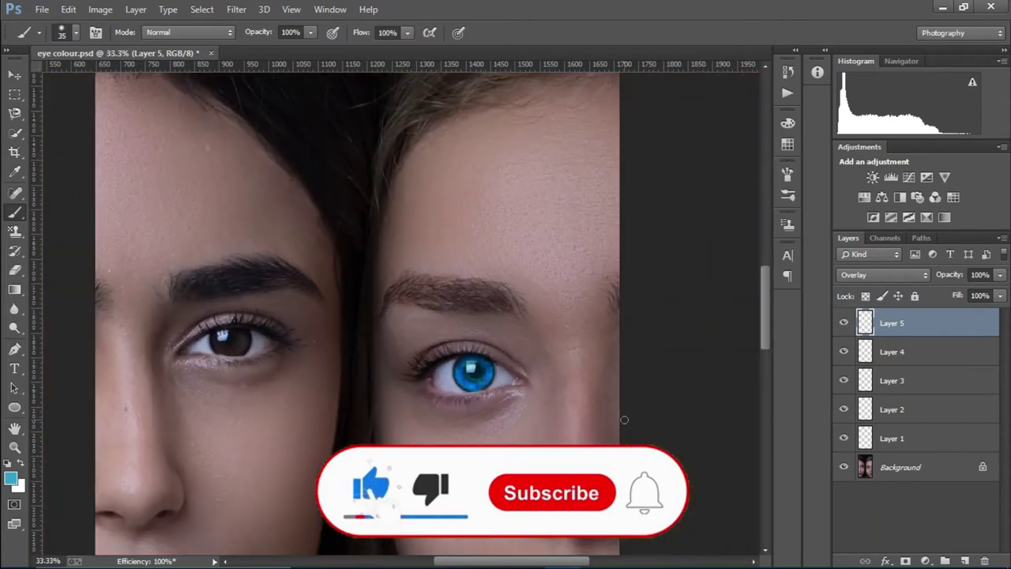
{"action": "key", "text": "ctrl+minus"}
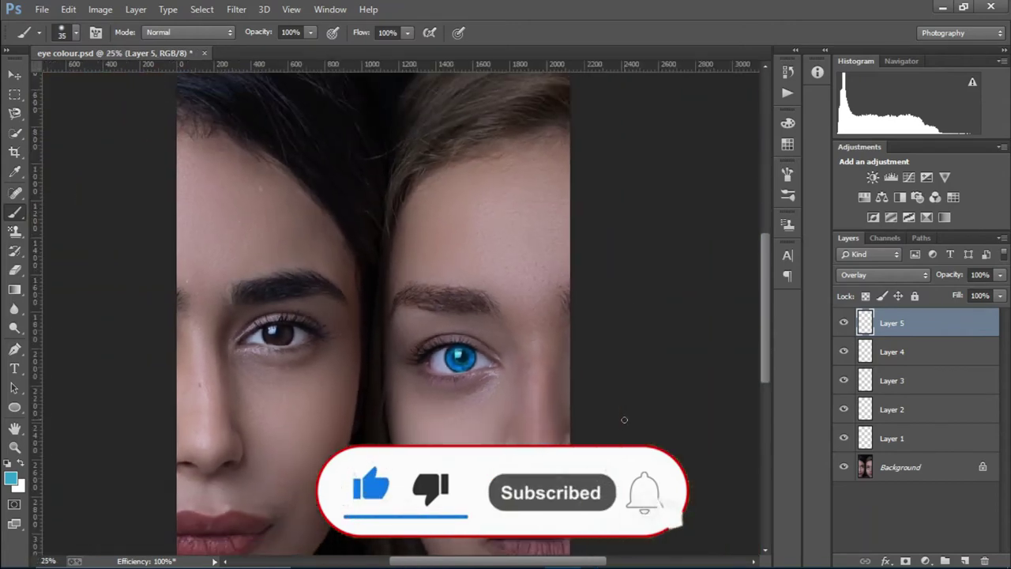
{"action": "key", "text": "ctrl+plus"}
{"action": "key", "text": "ctrl+plus"}
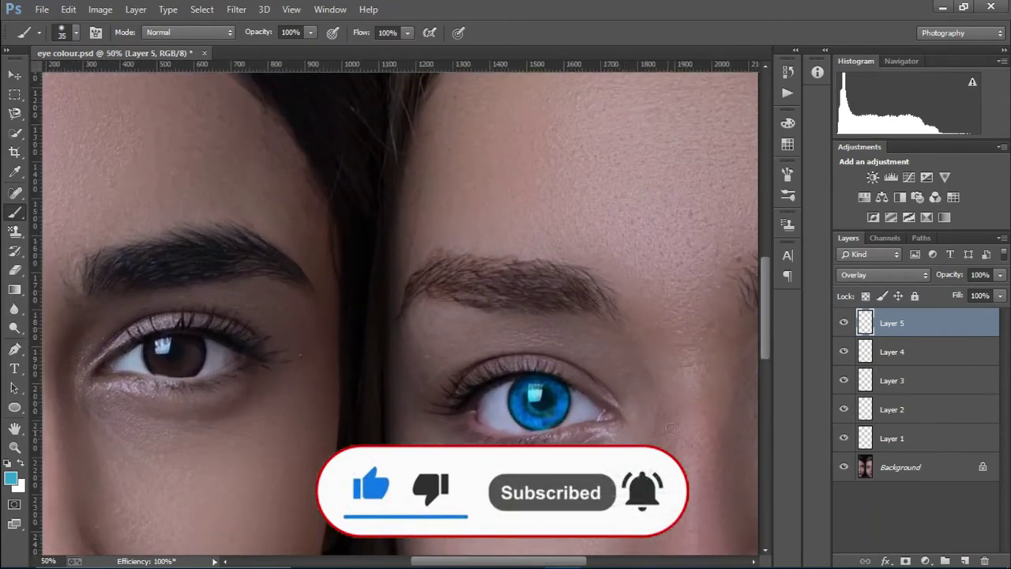
- Group Layers 1–5 into a group named 1
{"action": "left_click", "coordinate": [919, 440], "text": "shift"}
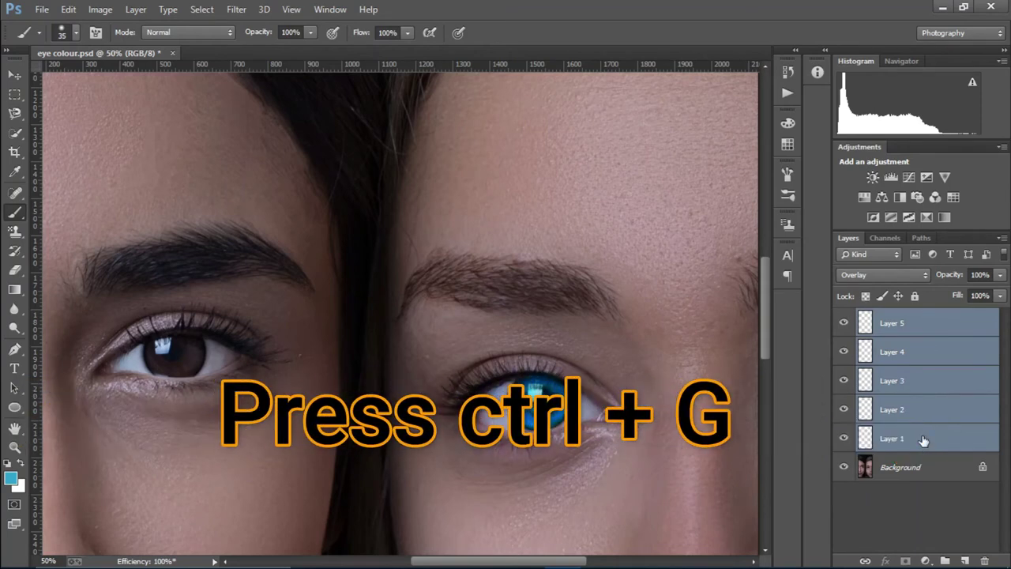
{"action": "key", "text": "ctrl+g"}
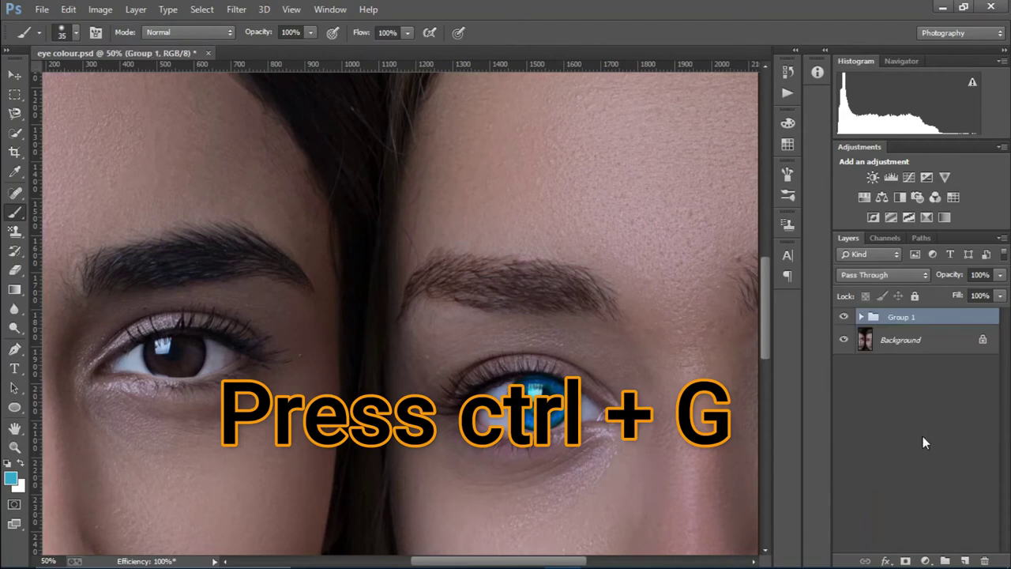
{"action": "double_click", "coordinate": [905, 317]}
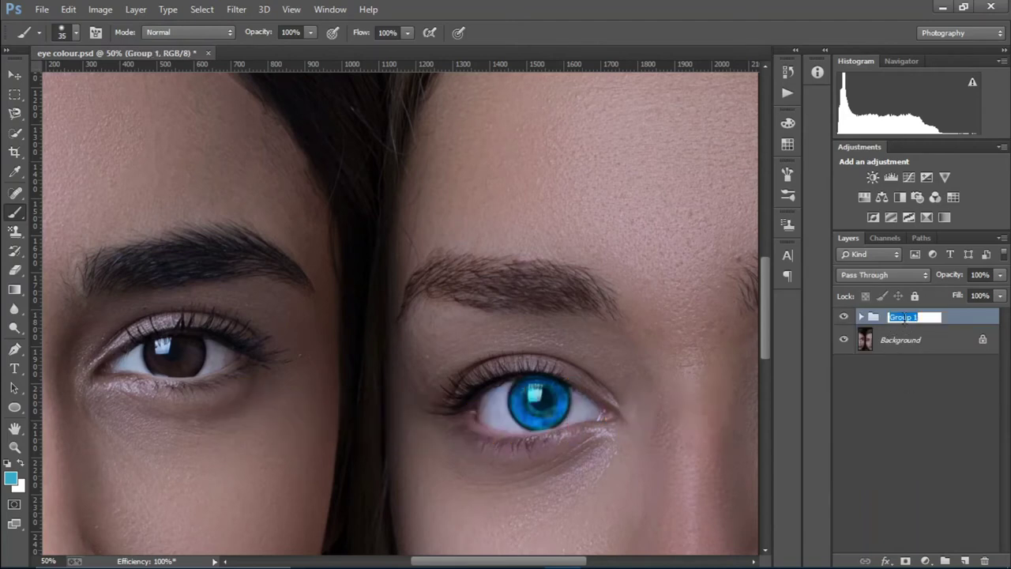
{"action": "type", "text": "1"}
{"action": "key", "text": "Return"}
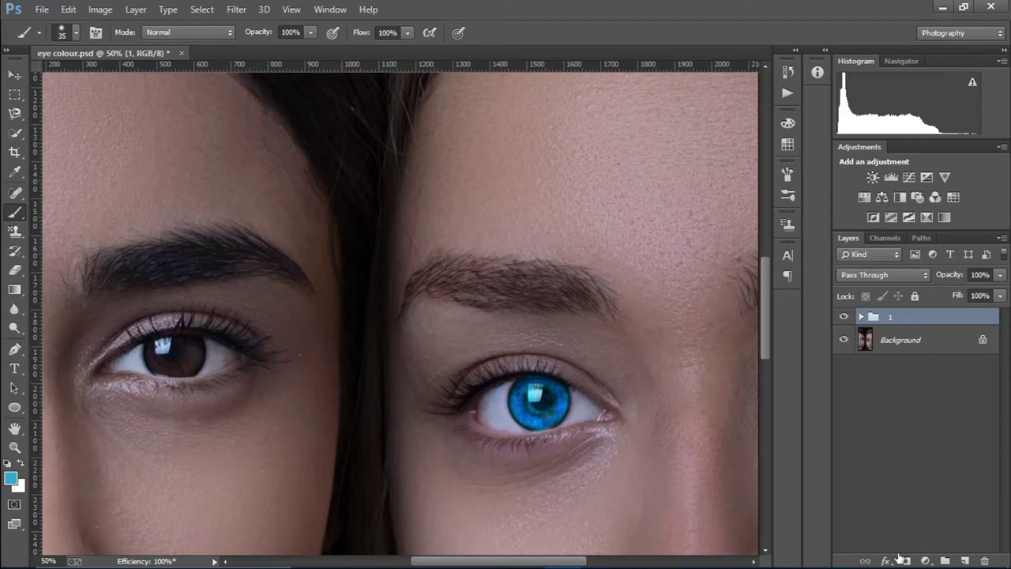
- Mask group 1 to restore the dark pupil, then hide the group to show the grey eye
{"action": "left_click", "coordinate": [902, 559]}
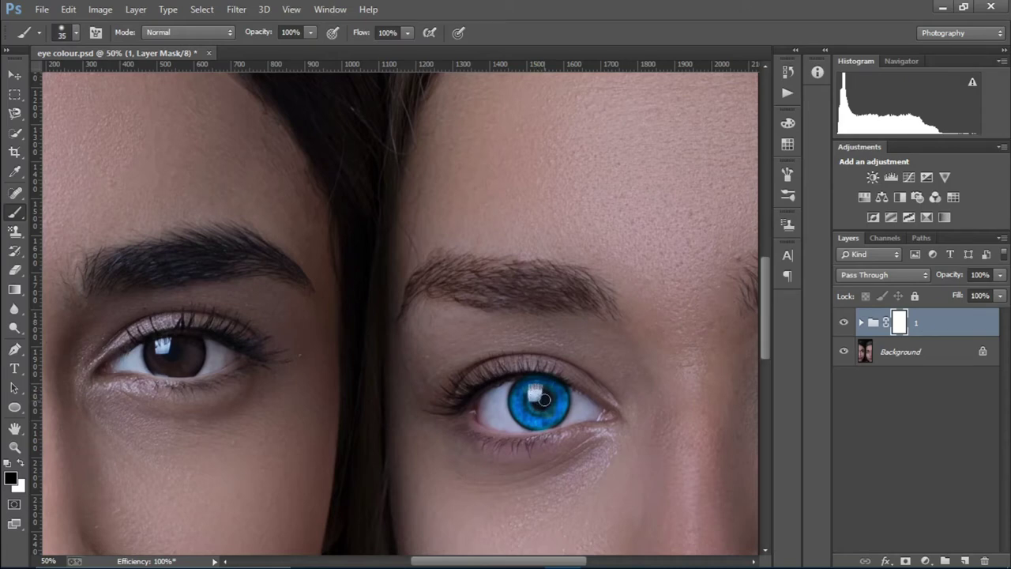
{"action": "left_click", "coordinate": [544, 404]}
{"action": "key", "text": "ctrl+plus"}
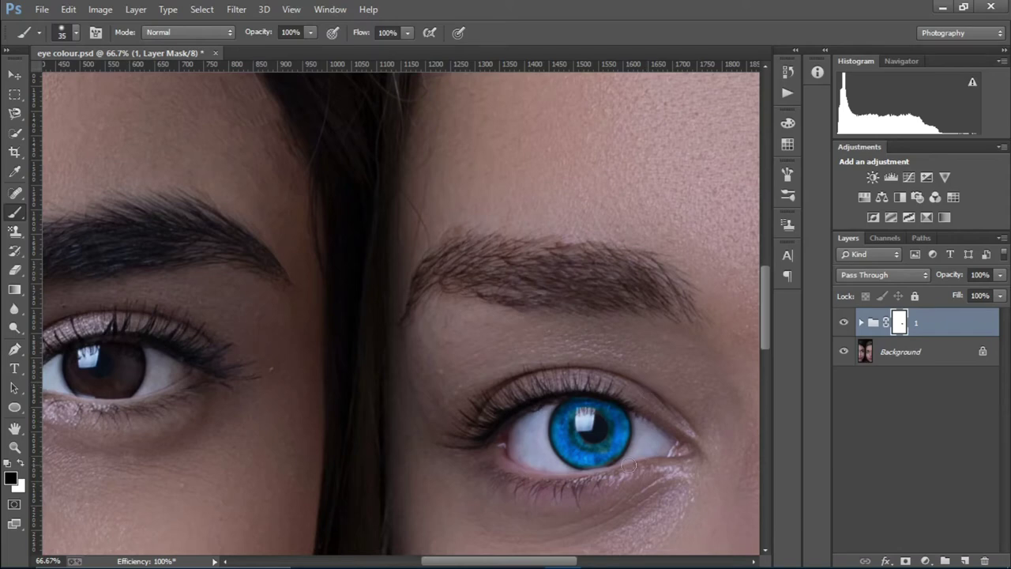
{"action": "key", "text": "x"}
{"action": "key", "text": "x"}
{"action": "key", "text": "x"}
{"action": "key", "text": "ctrl+minus"}
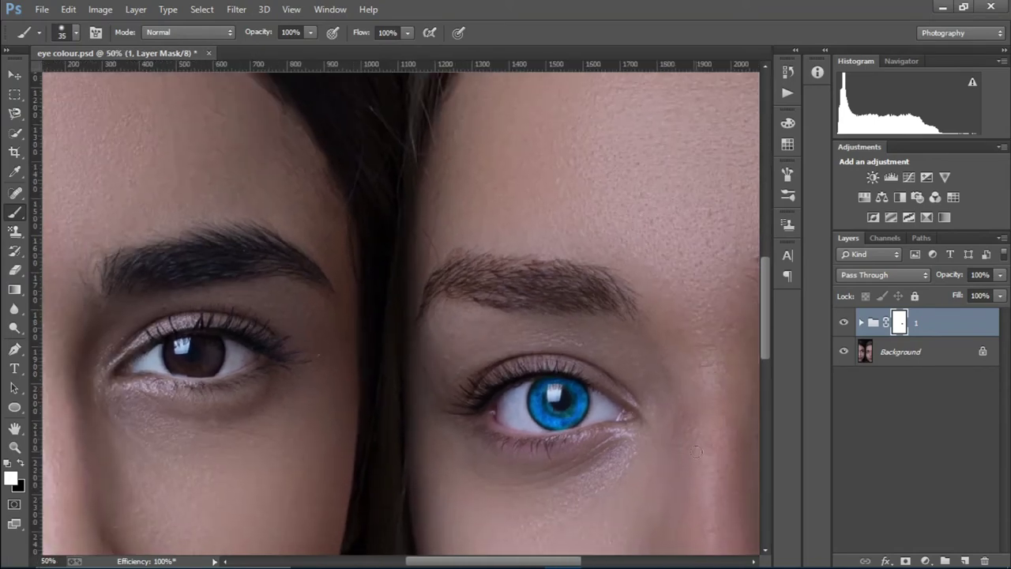
{"action": "key", "text": "ctrl+minus"}
{"action": "key", "text": "ctrl+minus"}
{"action": "key", "text": "ctrl+minus"}
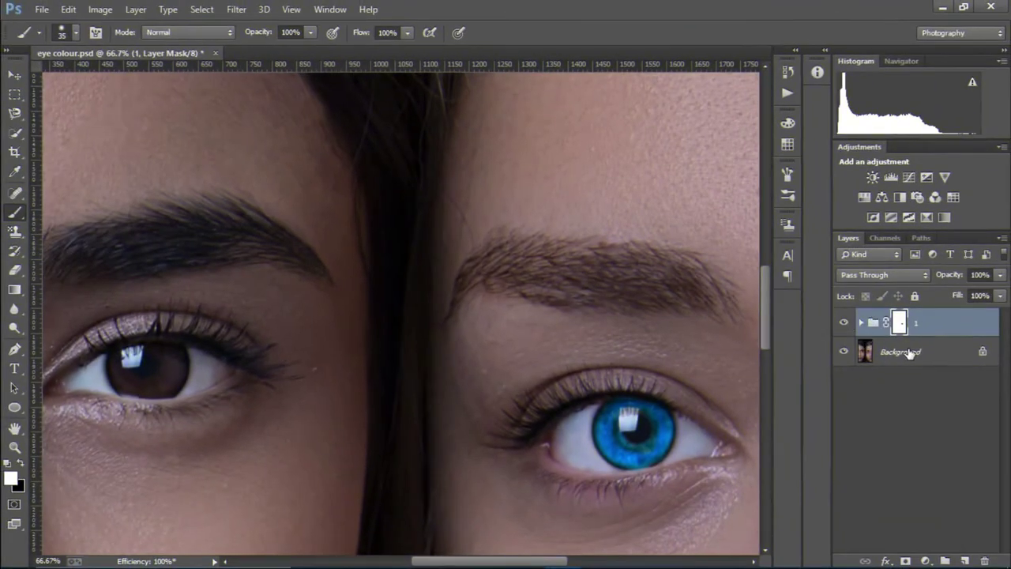
{"action": "left_click", "coordinate": [909, 353]}
{"action": "left_click", "coordinate": [849, 322]}
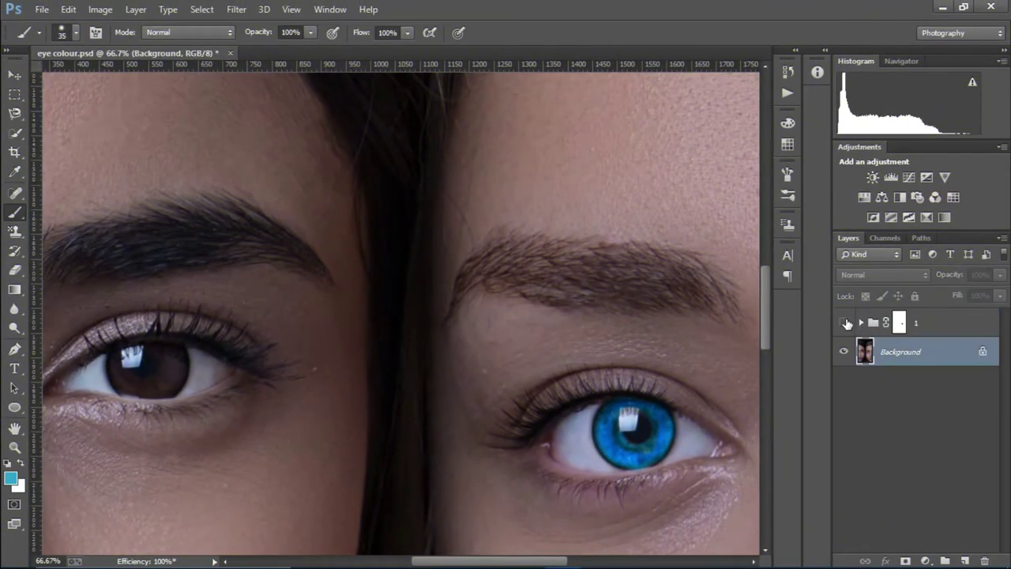
- Trace Pen anchors down the left and along the lower edge of the right iris
{"action": "left_click", "coordinate": [14, 350]}
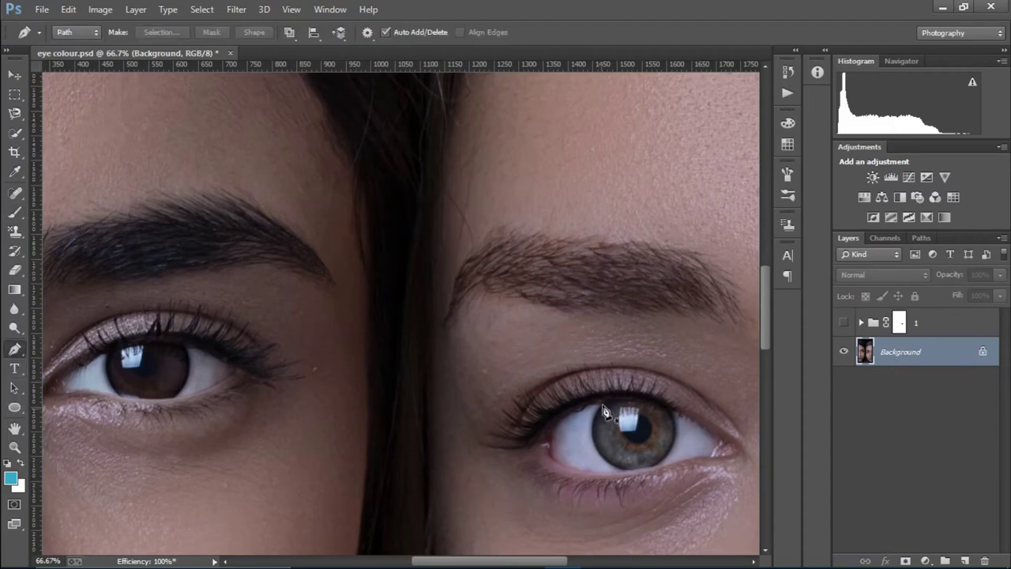
{"action": "left_click", "coordinate": [603, 405]}
{"action": "left_click", "coordinate": [597, 419]}
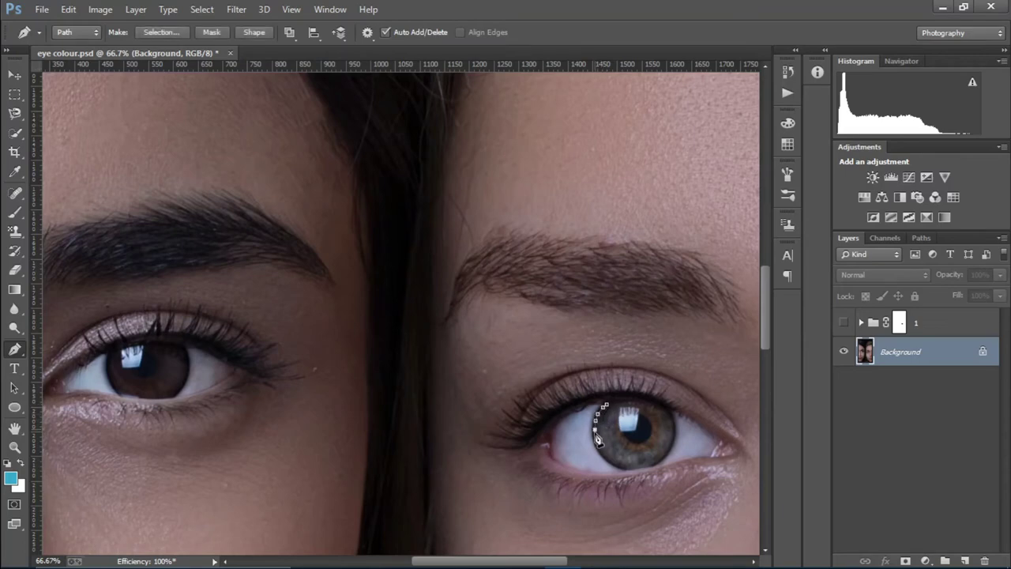
{"action": "left_click", "coordinate": [596, 439]}
{"action": "left_click", "coordinate": [604, 454]}
{"action": "left_click", "coordinate": [622, 466]}
{"action": "left_click", "coordinate": [645, 466]}
{"action": "left_click", "coordinate": [657, 462]}
- Close the path around the iris top and convert it to a 2 px feathered selection
{"action": "left_click", "coordinate": [671, 446]}
{"action": "left_click", "coordinate": [674, 434]}
{"action": "left_click", "coordinate": [669, 413]}
{"action": "left_click", "coordinate": [656, 403]}
{"action": "left_click", "coordinate": [633, 400]}
{"action": "left_click", "coordinate": [622, 399]}
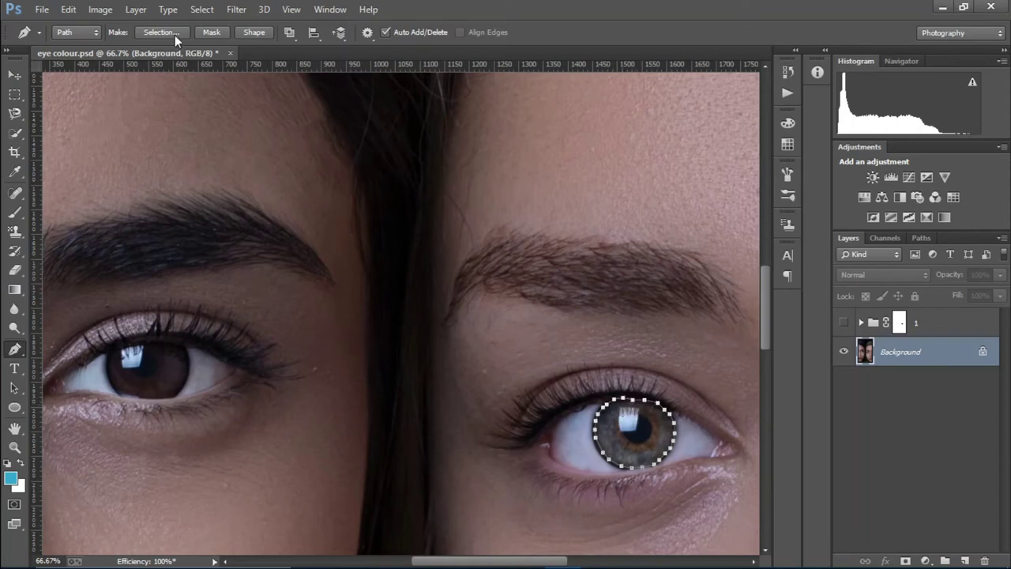
{"action": "left_click", "coordinate": [150, 32]}
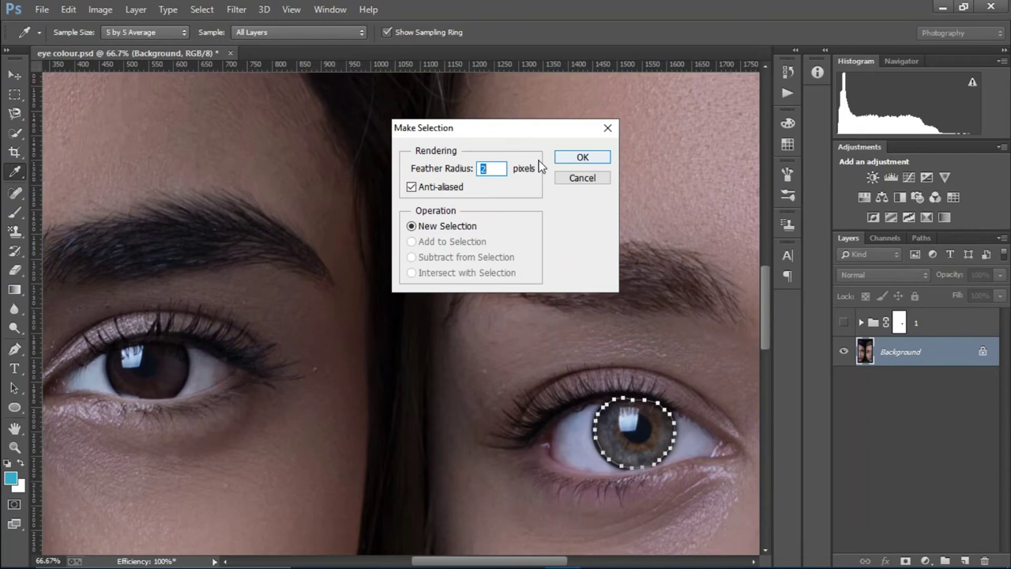
{"action": "left_click", "coordinate": [566, 158]}
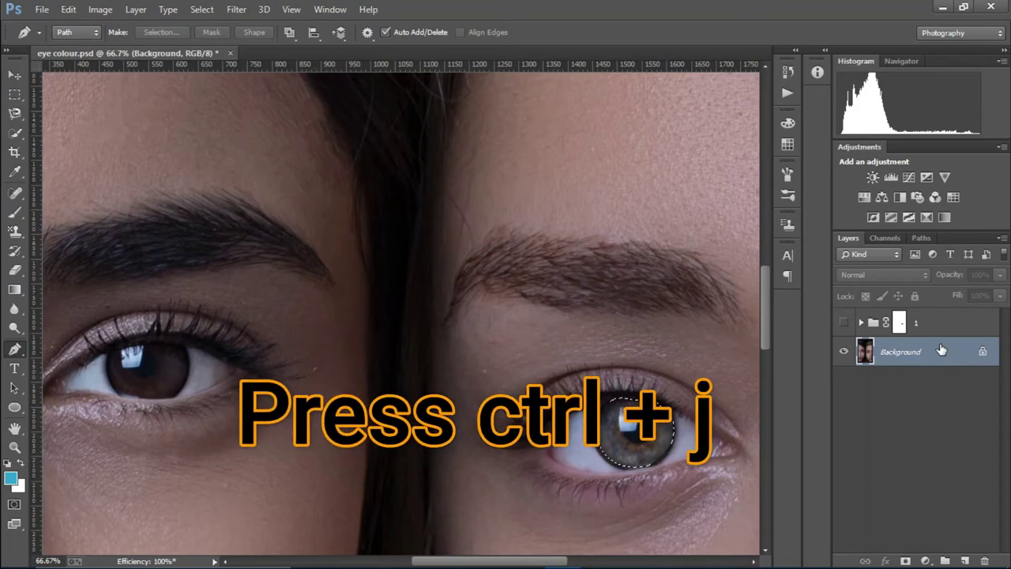
- Copy the selected iris to Layer 6 and toggle the Background to check the copy
{"action": "key", "text": "ctrl+j"}
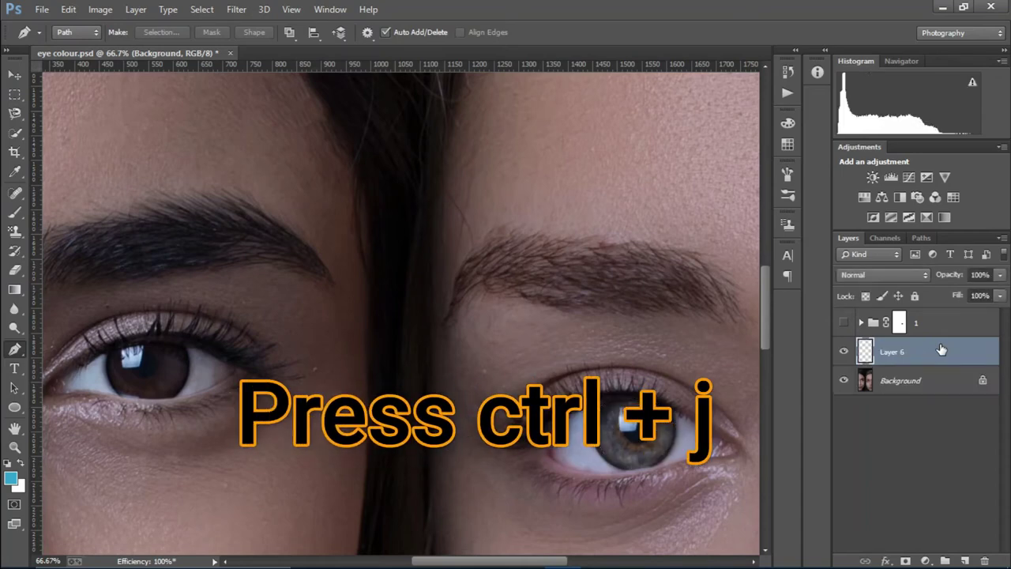
{"action": "left_click", "coordinate": [844, 381]}
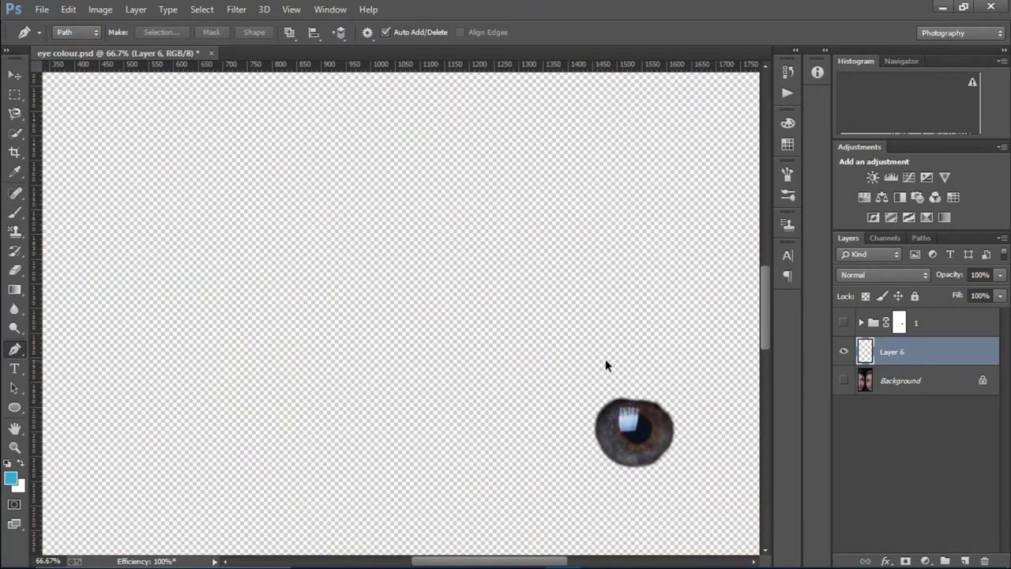
{"action": "left_click", "coordinate": [843, 362]}
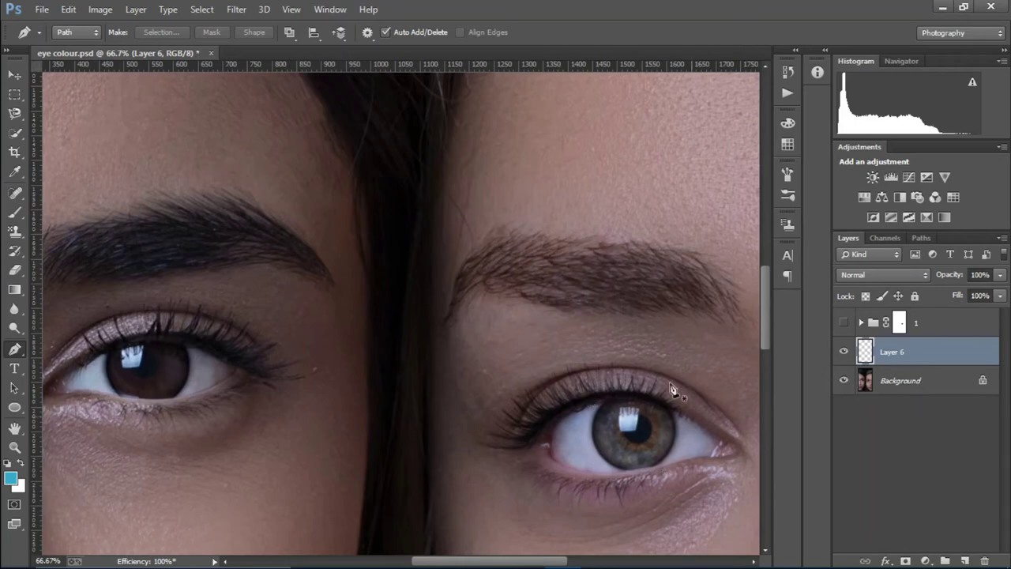
{"action": "key", "text": "v"}
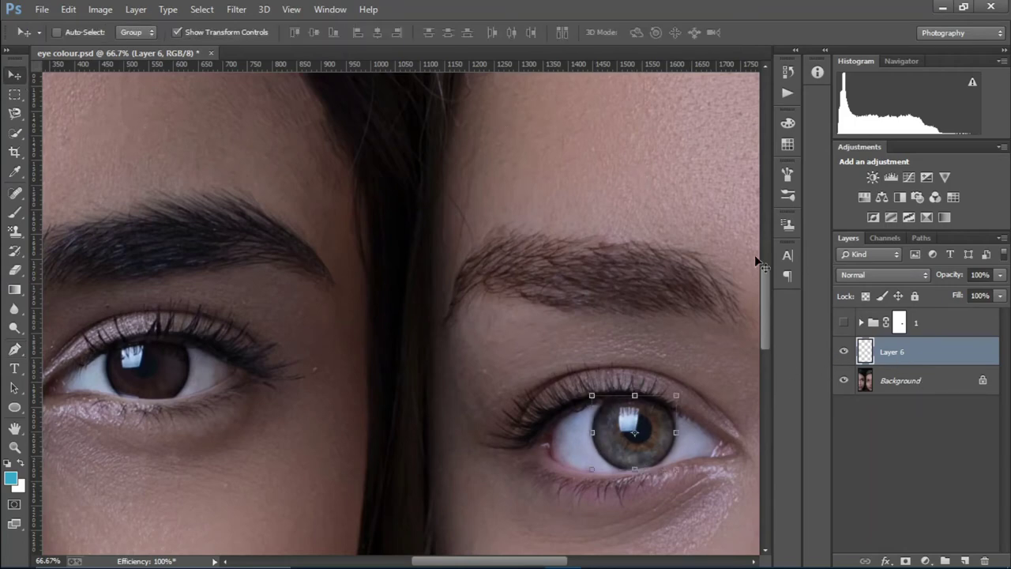
- Add a Color Balance adjustment clipped to Layer 6, shifting midtones toward cyan and blue
{"action": "left_click", "coordinate": [926, 561]}
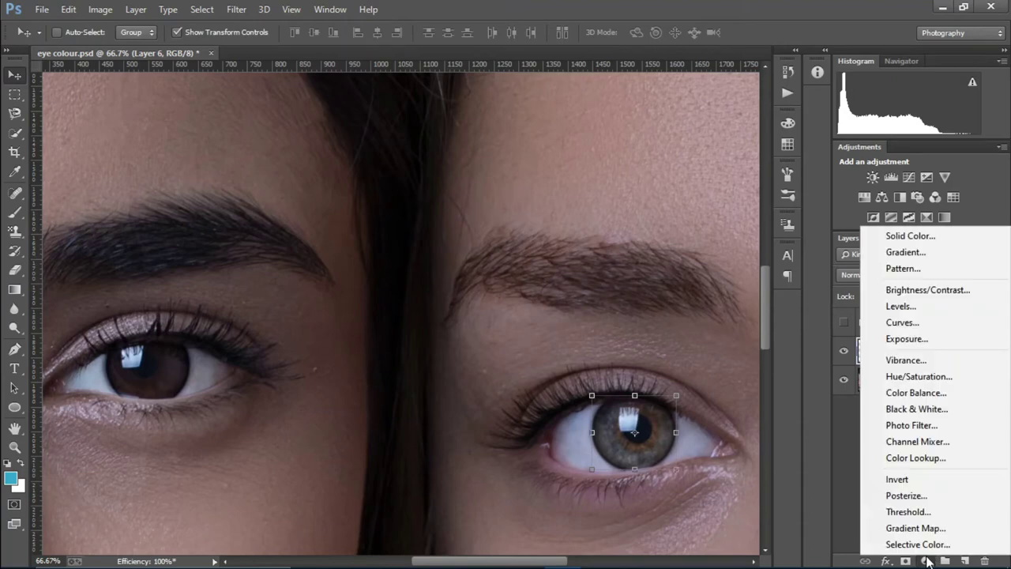
{"action": "left_click", "coordinate": [916, 393]}
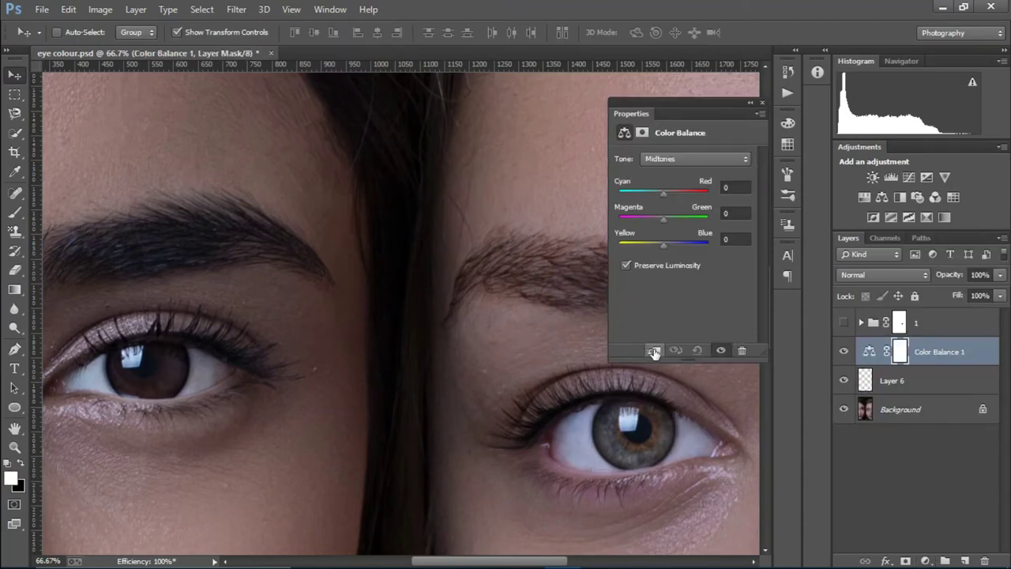
{"action": "left_click", "coordinate": [653, 352]}
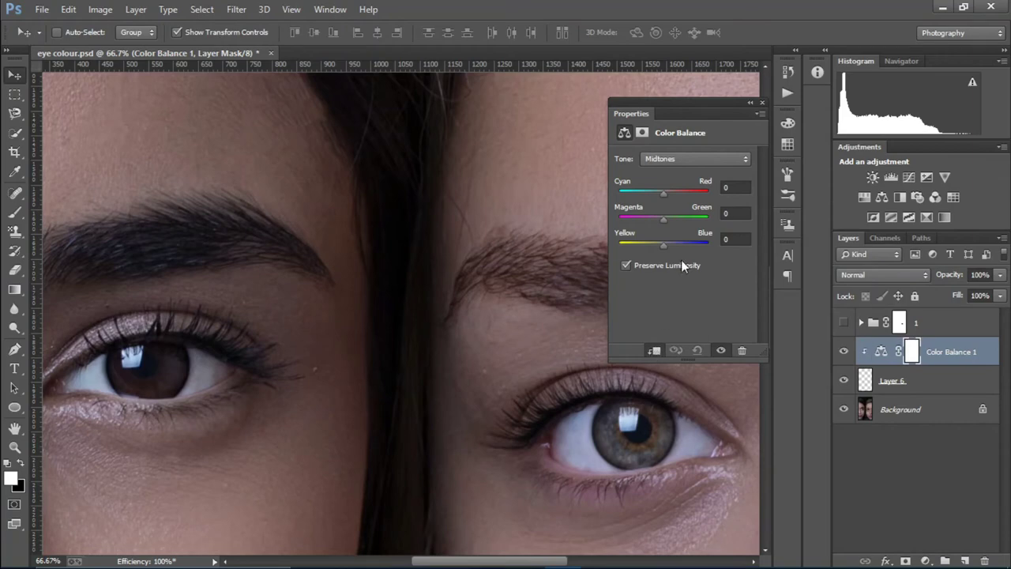
{"action": "left_click_drag", "start_coordinate": [664, 194], "coordinate": [632, 196]}
{"action": "left_click_drag", "start_coordinate": [687, 243], "coordinate": [675, 222]}
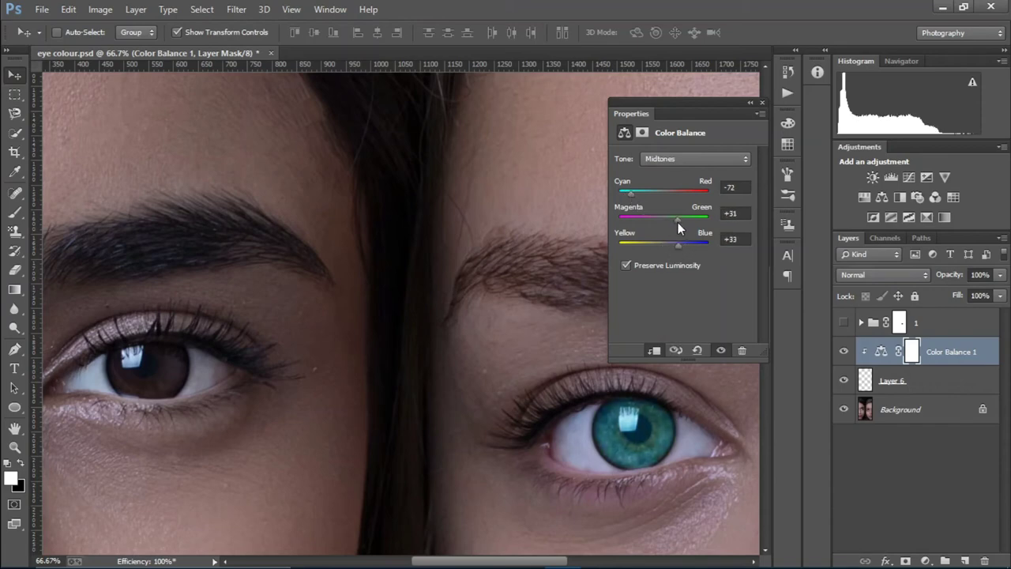
- Shift the Color Balance shadows and highlights toward cyan and blue
{"action": "left_click", "coordinate": [667, 162]}
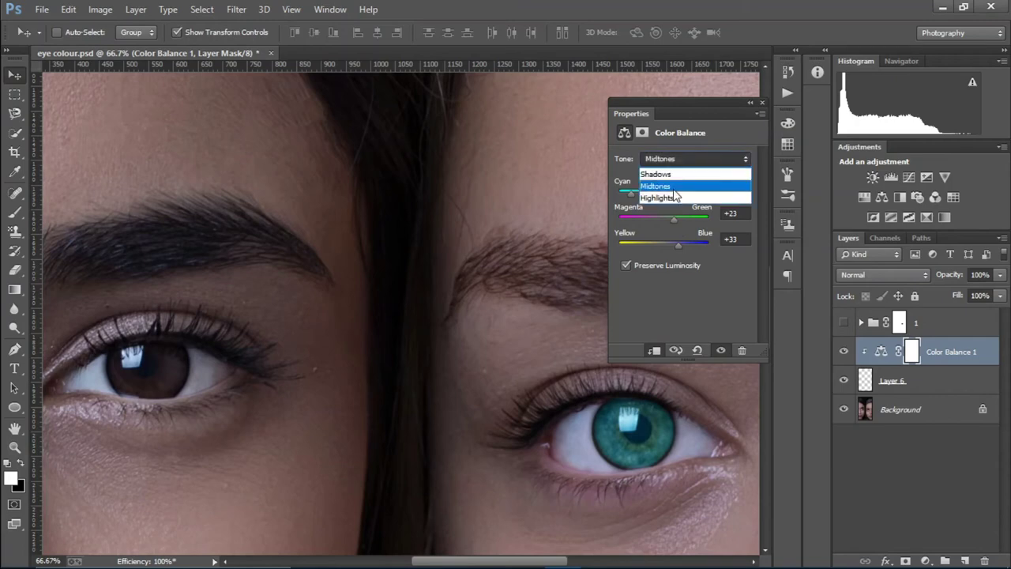
{"action": "left_click", "coordinate": [669, 182]}
{"action": "left_click", "coordinate": [666, 161]}
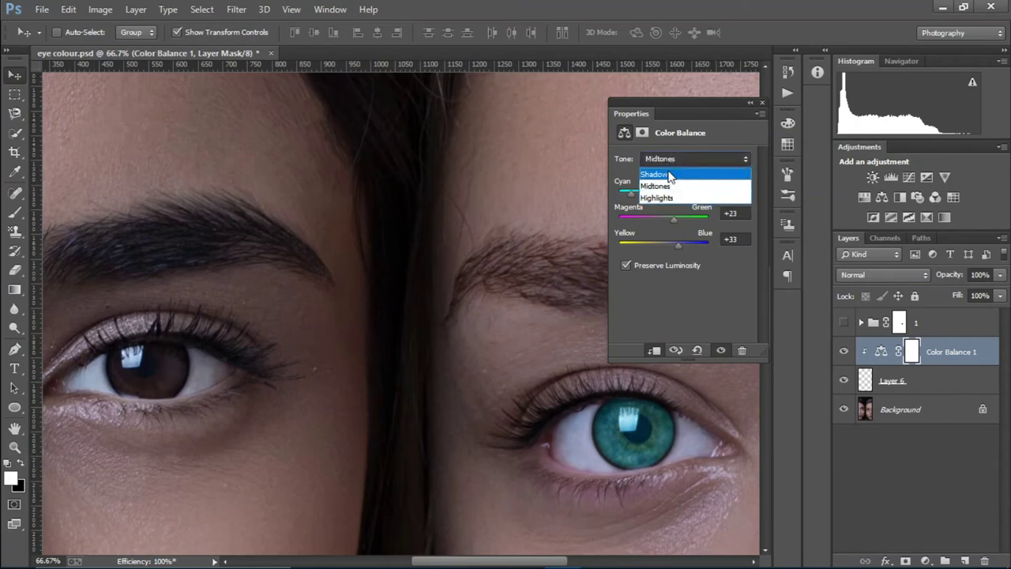
{"action": "left_click_drag", "start_coordinate": [650, 198], "coordinate": [646, 194]}
{"action": "mouse_move", "coordinate": [669, 239]}
{"action": "left_mouse_down"}
{"action": "mouse_move", "coordinate": [683, 247]}
{"action": "mouse_move", "coordinate": [661, 221]}
{"action": "left_mouse_up"}
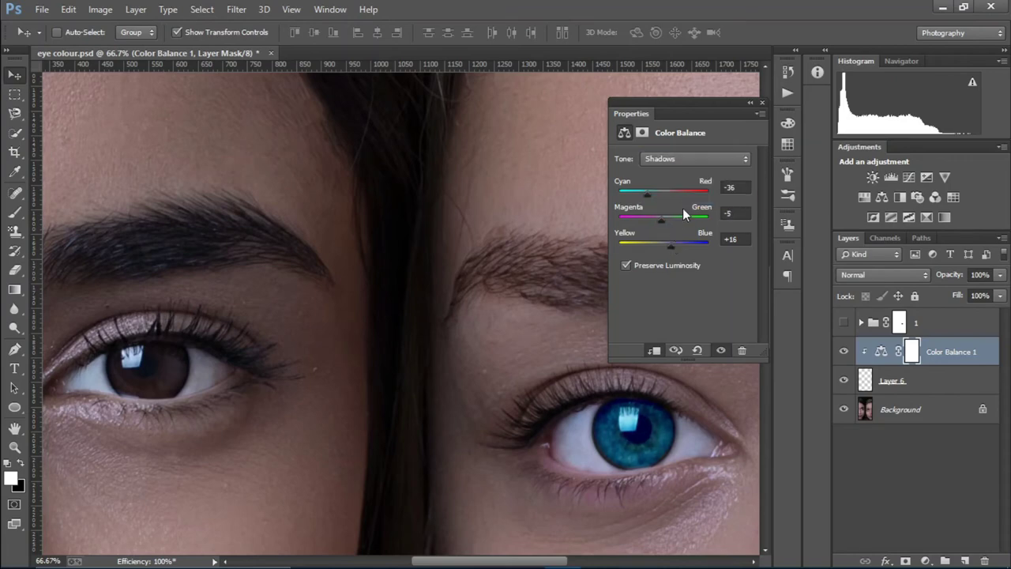
{"action": "left_click", "coordinate": [670, 161]}
{"action": "left_click", "coordinate": [677, 194]}
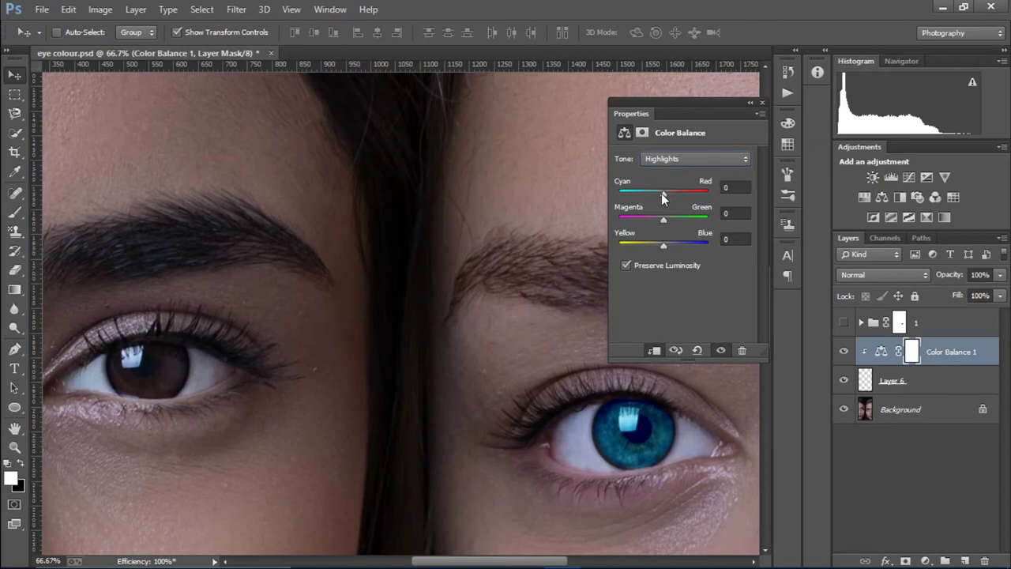
{"action": "left_click_drag", "start_coordinate": [661, 193], "coordinate": [654, 194]}
{"action": "left_click_drag", "start_coordinate": [668, 243], "coordinate": [681, 226]}
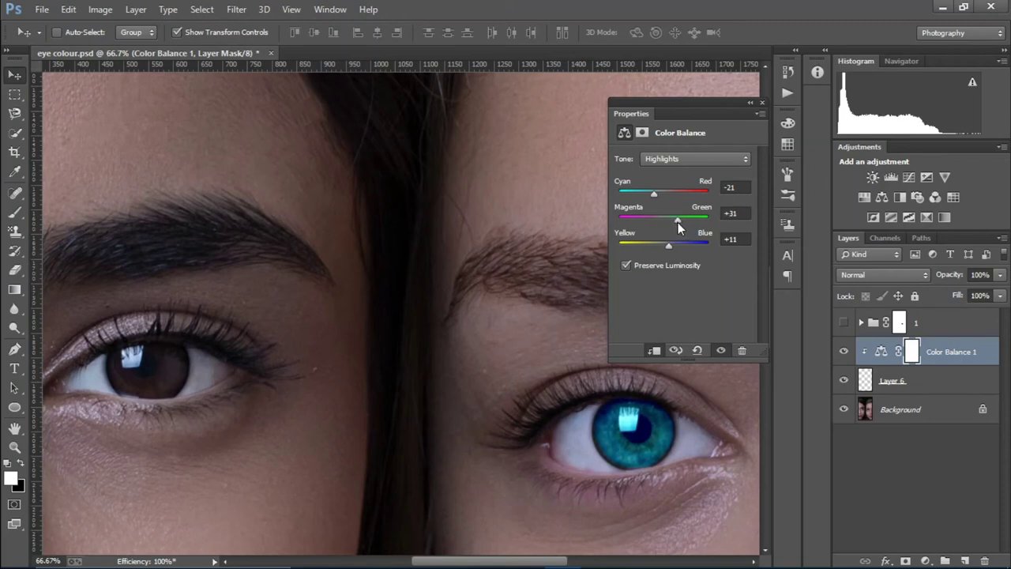
{"action": "left_click", "coordinate": [763, 103]}
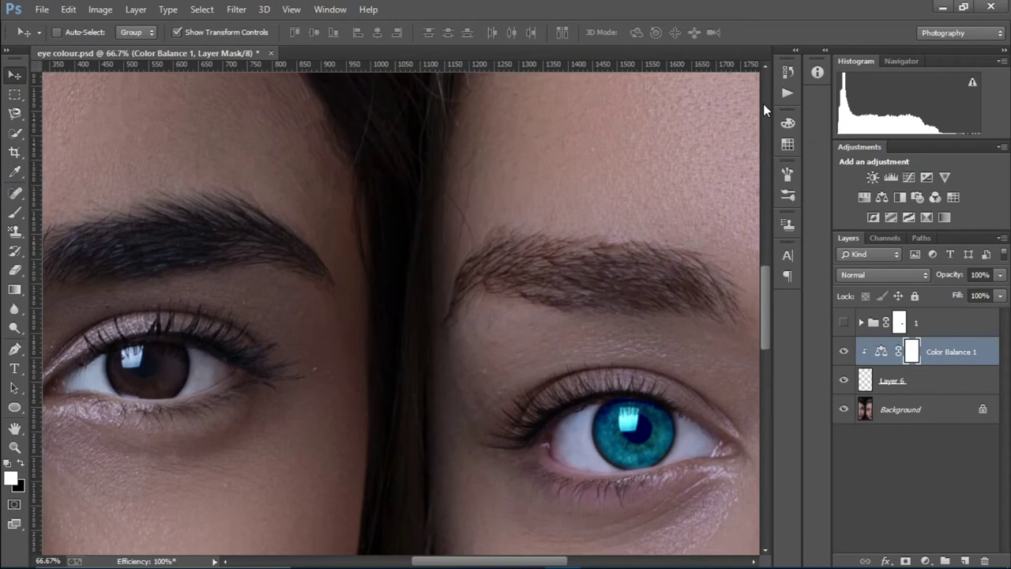
- Group Layer 6 and Color Balance 1 into a group named 2 with a layer mask
{"action": "left_click", "coordinate": [947, 387], "text": "ctrl"}
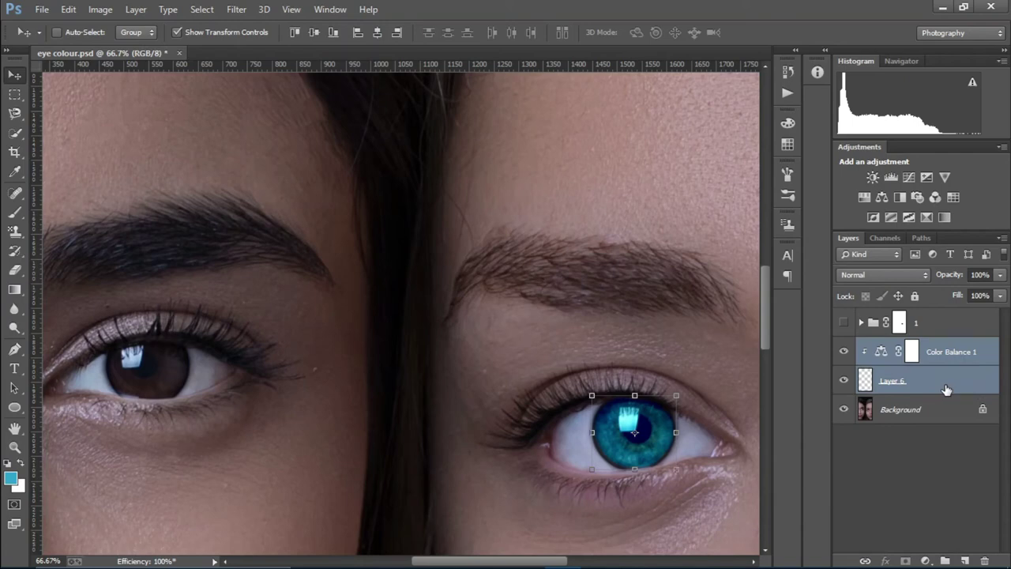
{"action": "key", "text": "ctrl+g"}
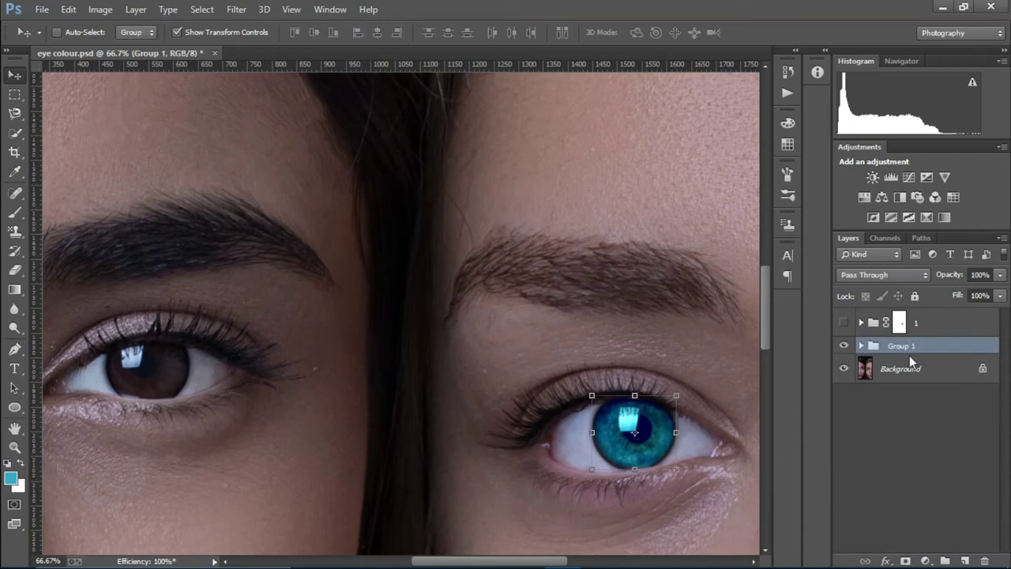
{"action": "double_click", "coordinate": [905, 347]}
{"action": "type", "text": "2"}
{"action": "key", "text": "Return"}
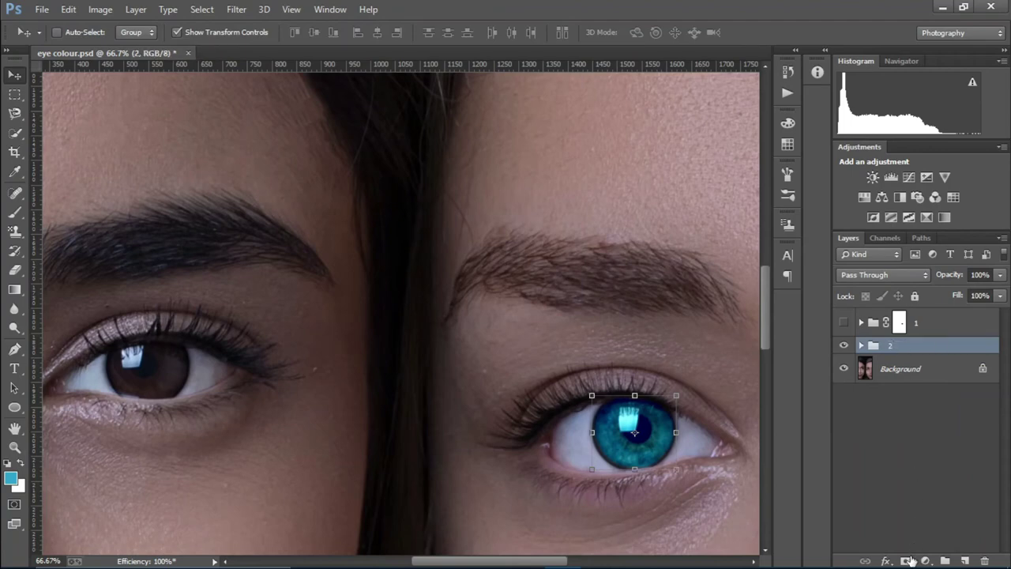
{"action": "left_click", "coordinate": [907, 561]}
{"action": "left_click", "coordinate": [15, 211]}
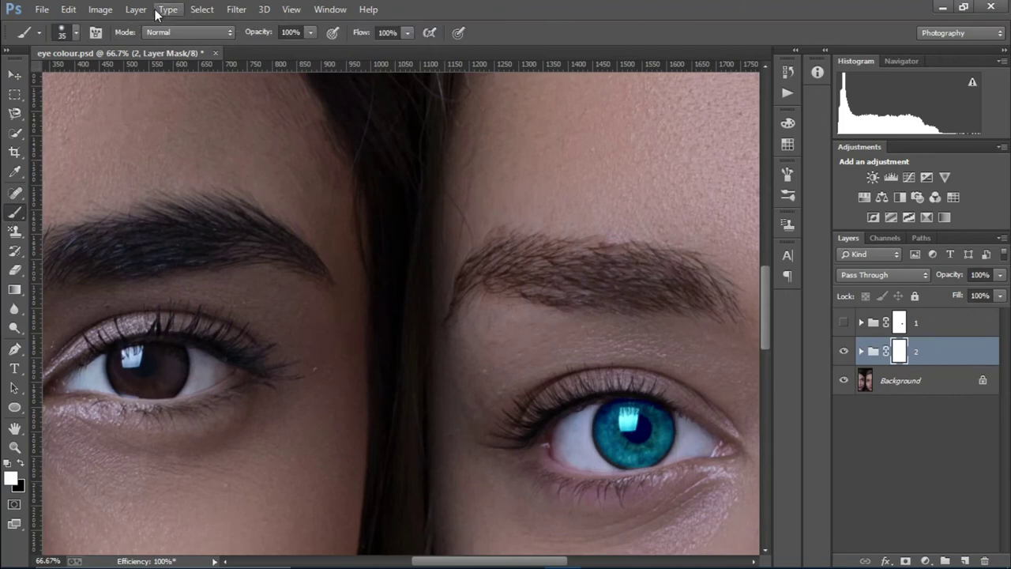
- Adjust brush hardness, then paint black on group 2's mask over the iris highlight
{"action": "left_click", "coordinate": [73, 34]}
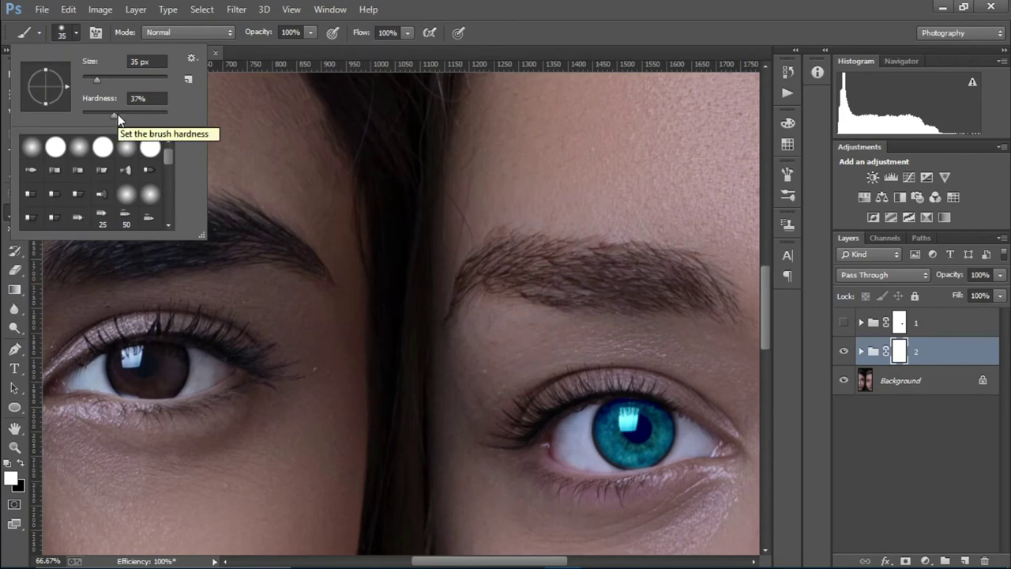
{"action": "left_click", "coordinate": [612, 7]}
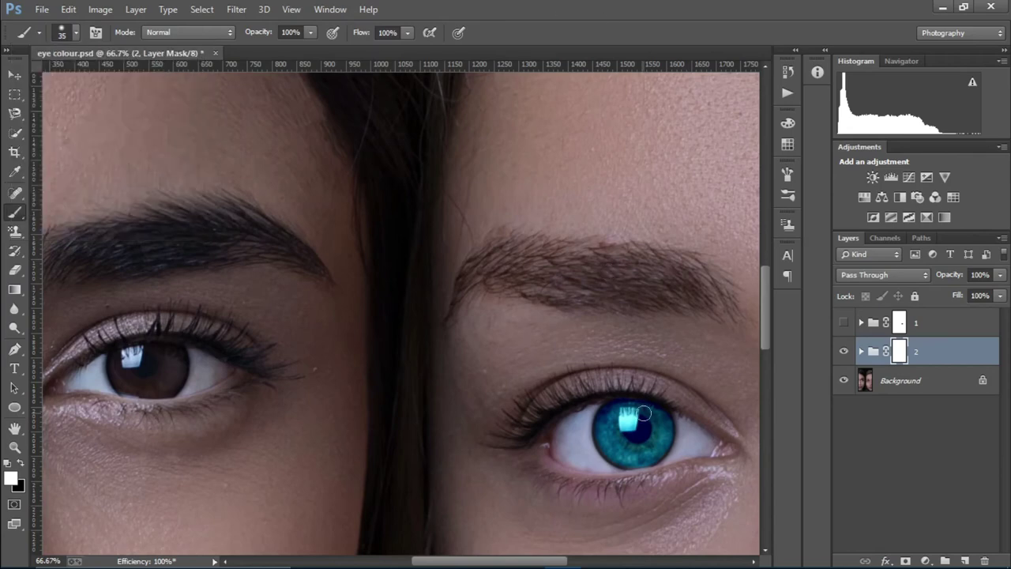
{"action": "key", "text": "x"}
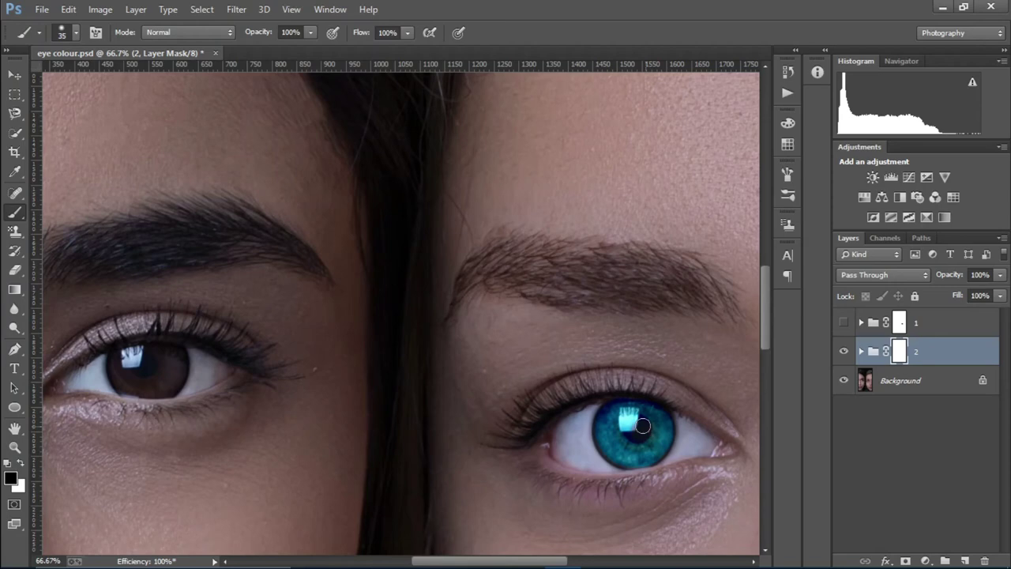
{"action": "mouse_move", "coordinate": [630, 422]}
{"action": "left_mouse_down"}
{"action": "mouse_move", "coordinate": [632, 414]}
{"action": "mouse_move", "coordinate": [639, 437]}
{"action": "mouse_move", "coordinate": [629, 407]}
{"action": "left_mouse_up"}
- Zoom out and back in to compare the vivid blue iris with the other woman's brown eye
{"action": "key", "text": "ctrl+minus"}
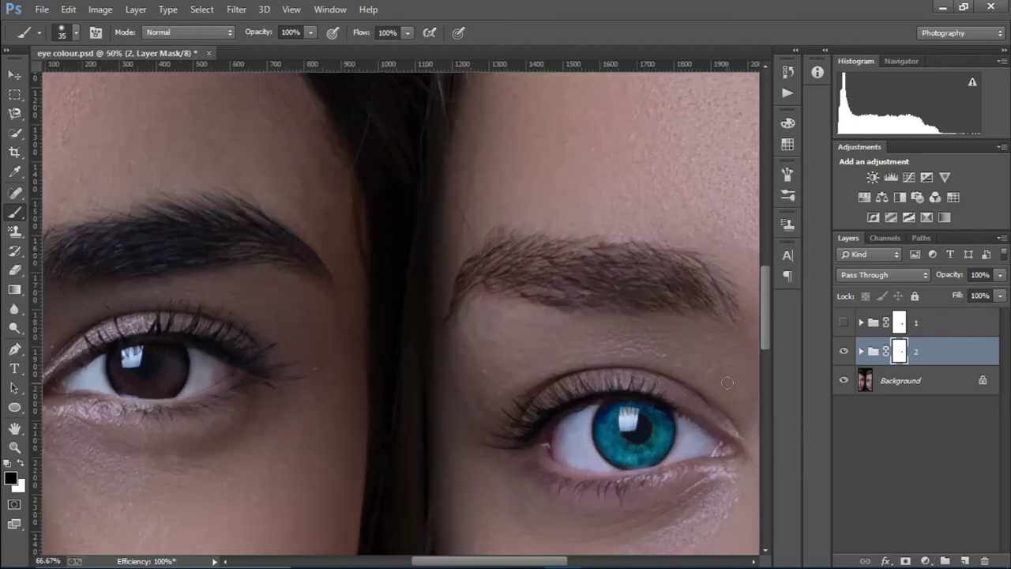
{"action": "key", "text": "ctrl+minus"}
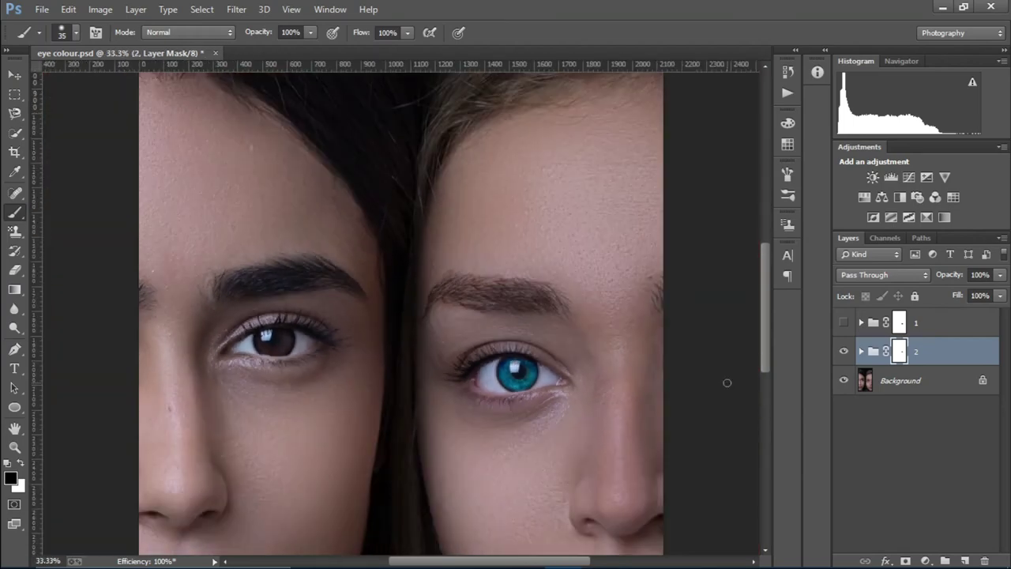
{"action": "key", "text": "ctrl+minus"}
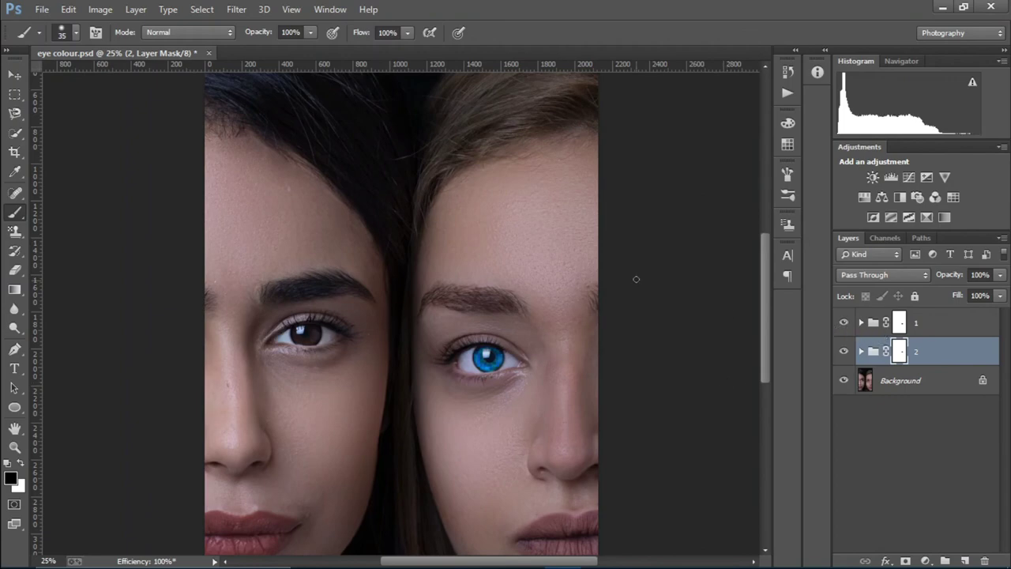
{"action": "key", "text": "ctrl+plus"}
{"action": "key", "text": "ctrl+plus"}
{"action": "key", "text": "ctrl+plus"}
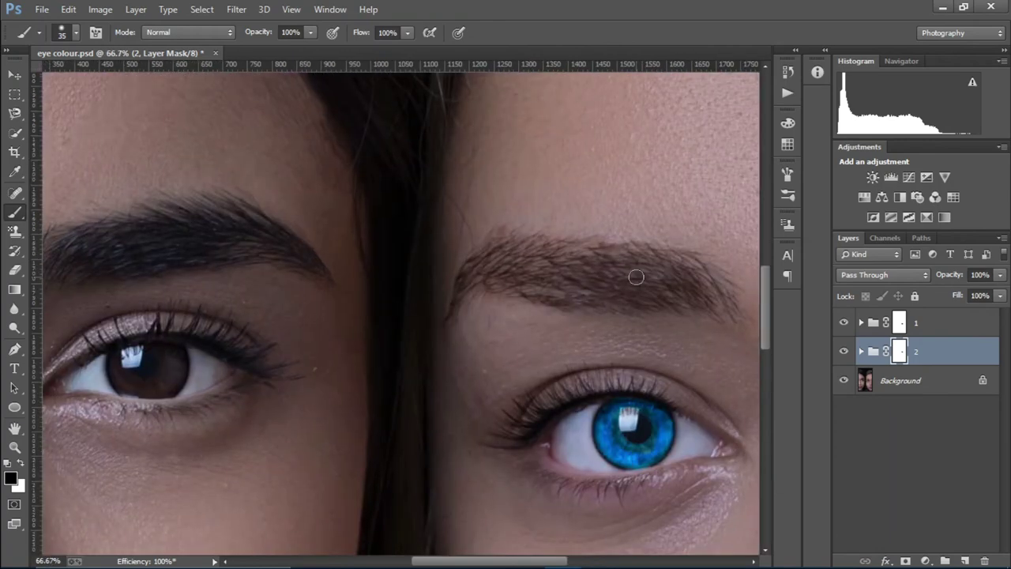
{"action": "key", "text": "ctrl+minus"}
{"action": "key", "text": "ctrl+minus"}
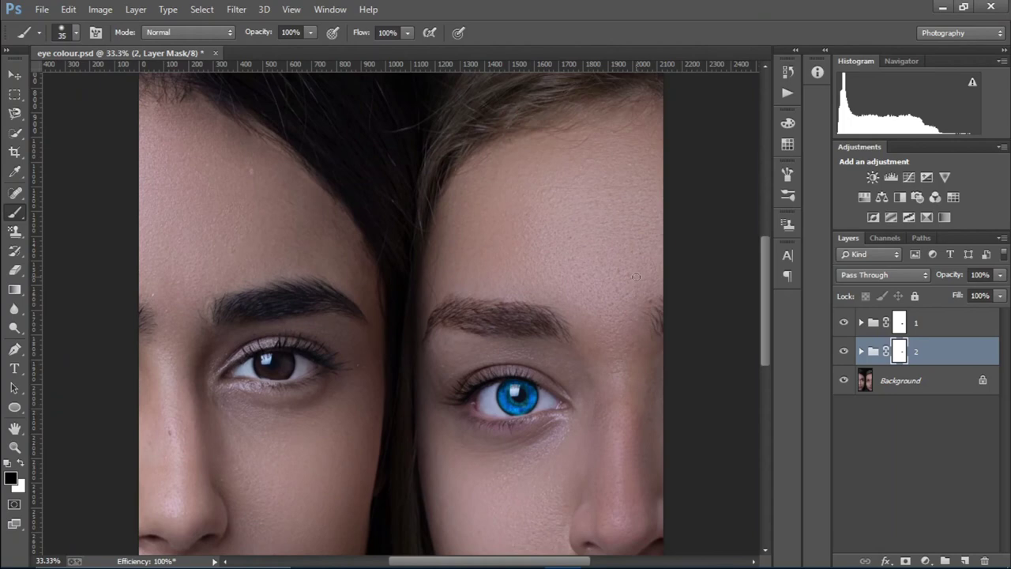
{"action": "scroll", "coordinate": [636, 277], "scroll_direction": "down", "scroll_amount": 1}
{"action": "key", "text": "ctrl+minus"}
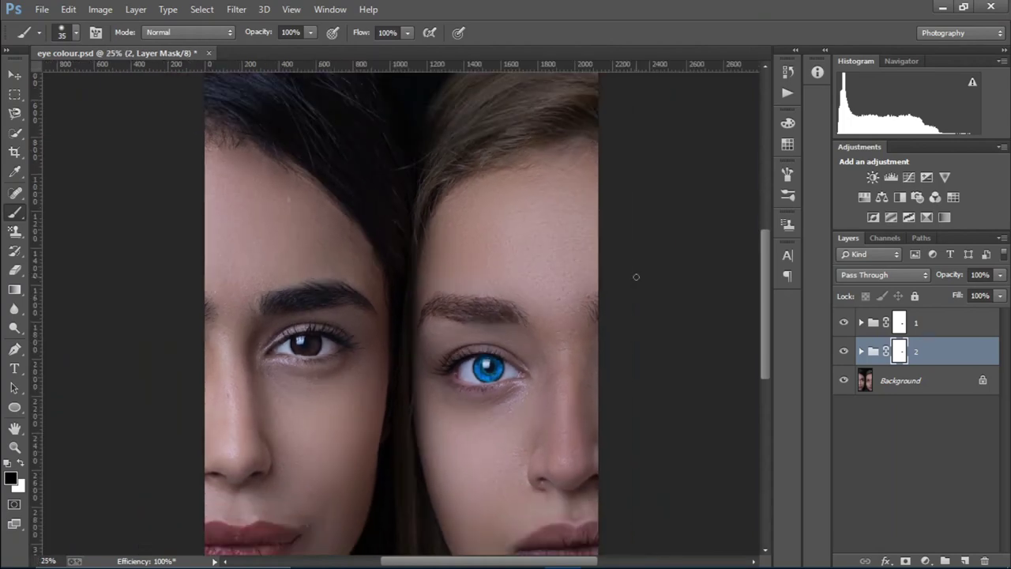
{"action": "key", "text": "ctrl+minus"}
{"action": "key", "text": "ctrl+minus"}
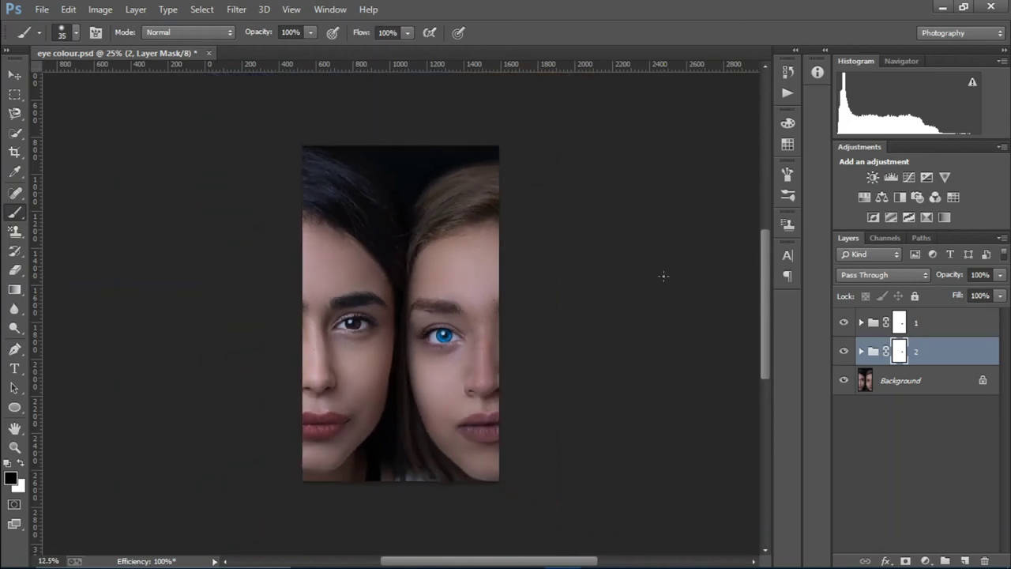
{"action": "key", "text": "ctrl+plus"}
{"action": "key", "text": "ctrl+plus"}
{"action": "key", "text": "ctrl+plus"}
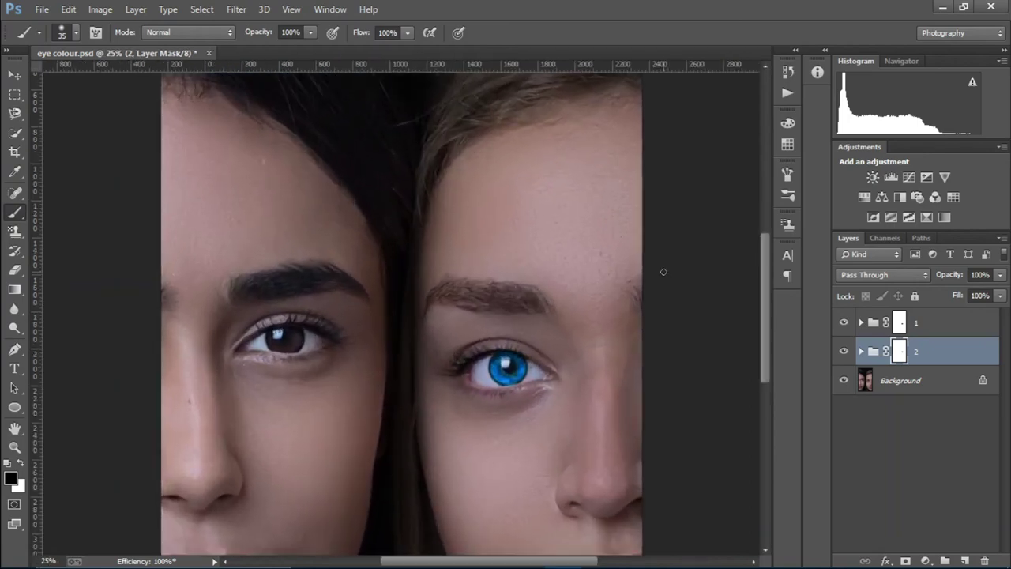